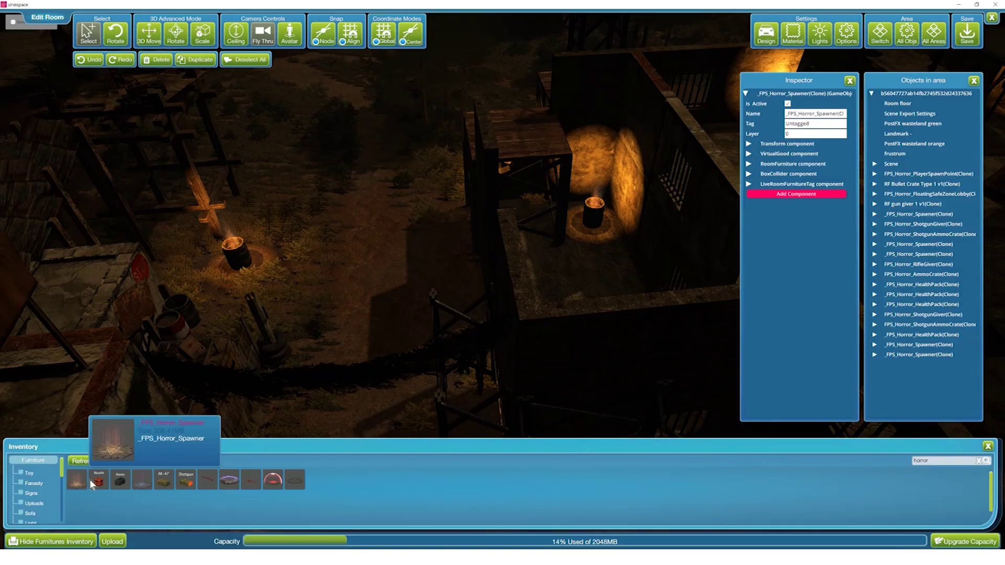
Place a horror health pack from the furniture inventory on the open ground beside the burning barrel.
{"action": "left_click_drag", "start_coordinate": [98, 481], "coordinate": [302, 292]}
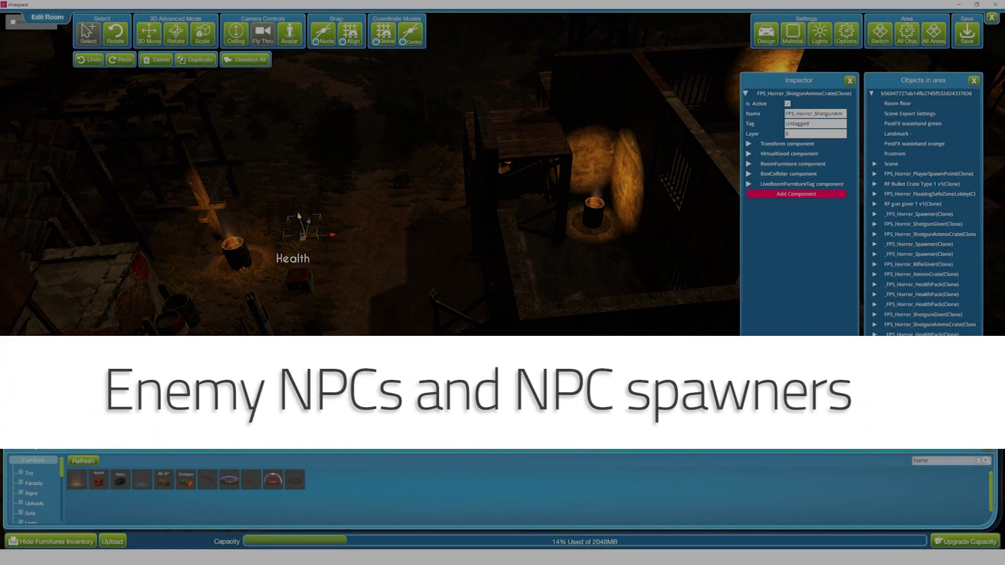
{"action": "left_click", "coordinate": [333, 202]}
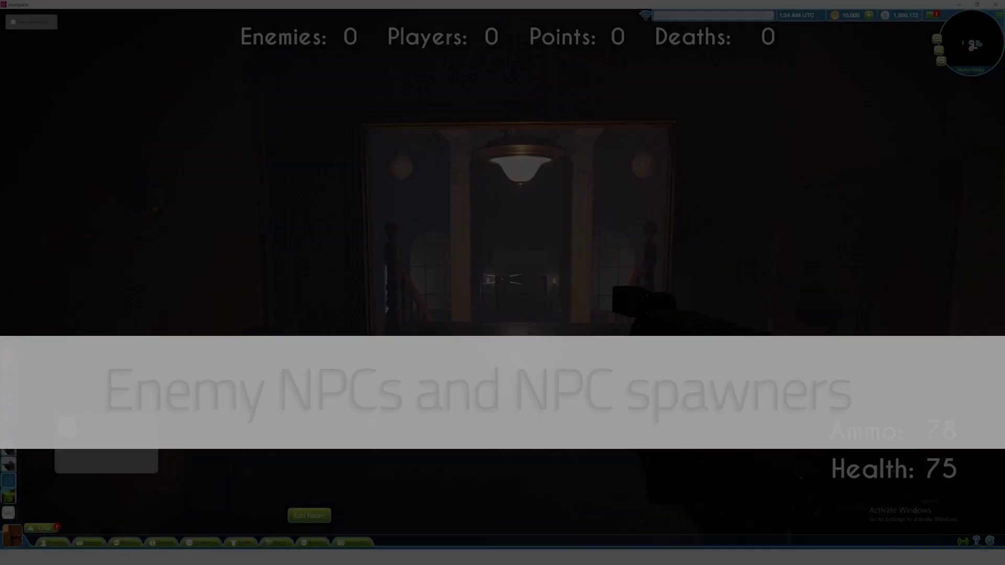
Playtest the horror lobby by walking to the staircase and shooting the hammer-wielding clown enemy as it approaches.
{"action": "key", "text": "w"}
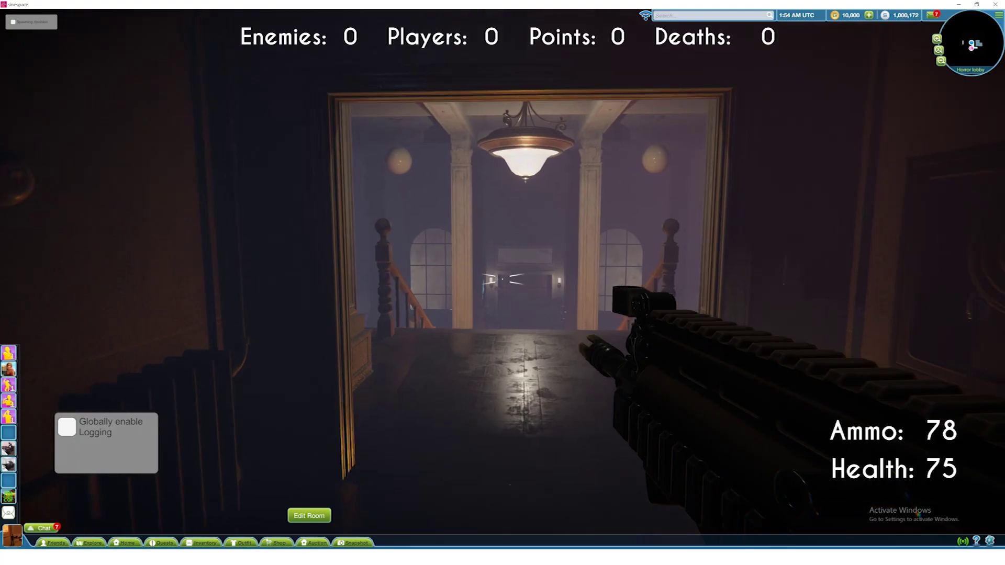
{"action": "key", "text": "w"}
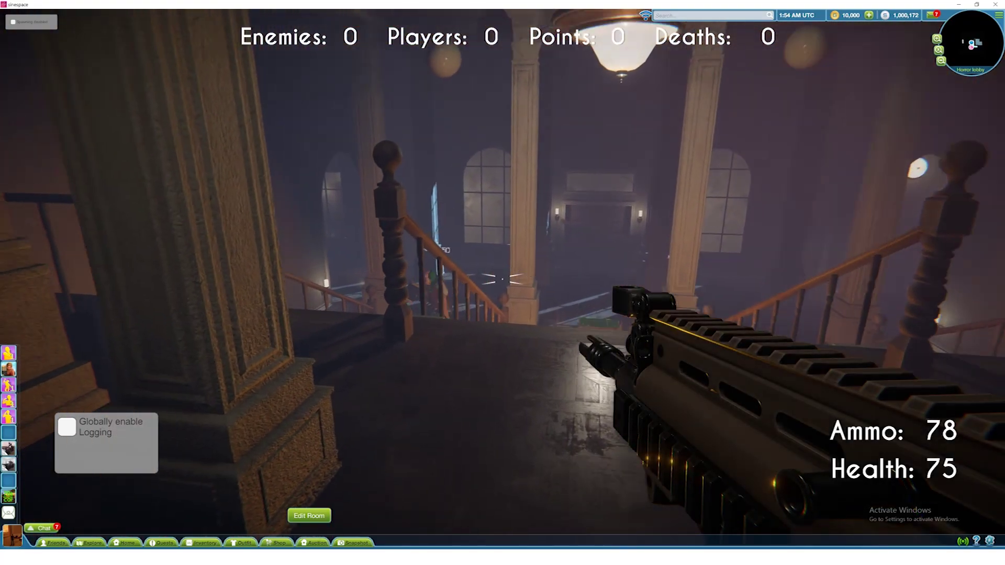
{"action": "key", "text": "w"}
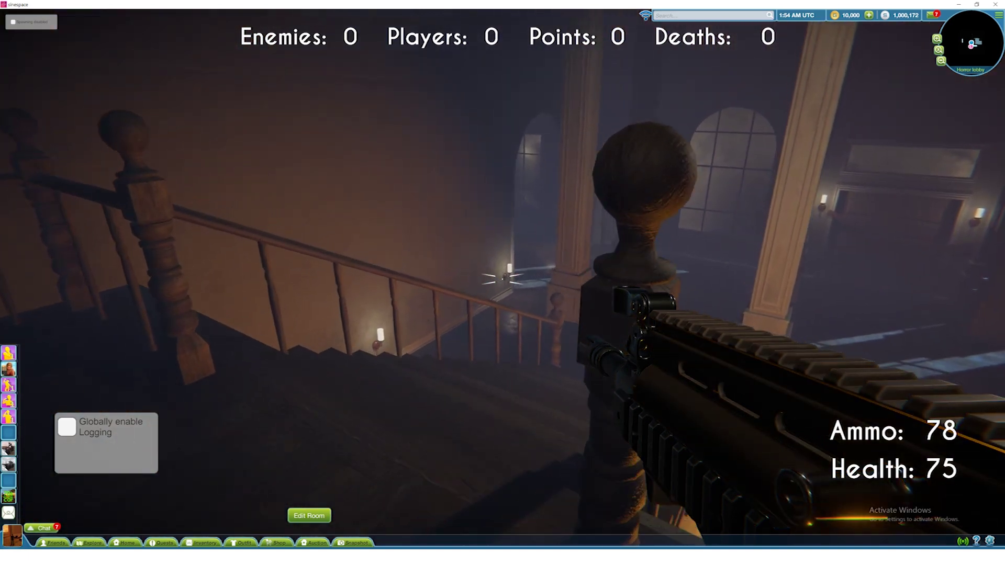
{"action": "left_click", "coordinate": [502, 279]}
{"action": "key", "text": "w"}
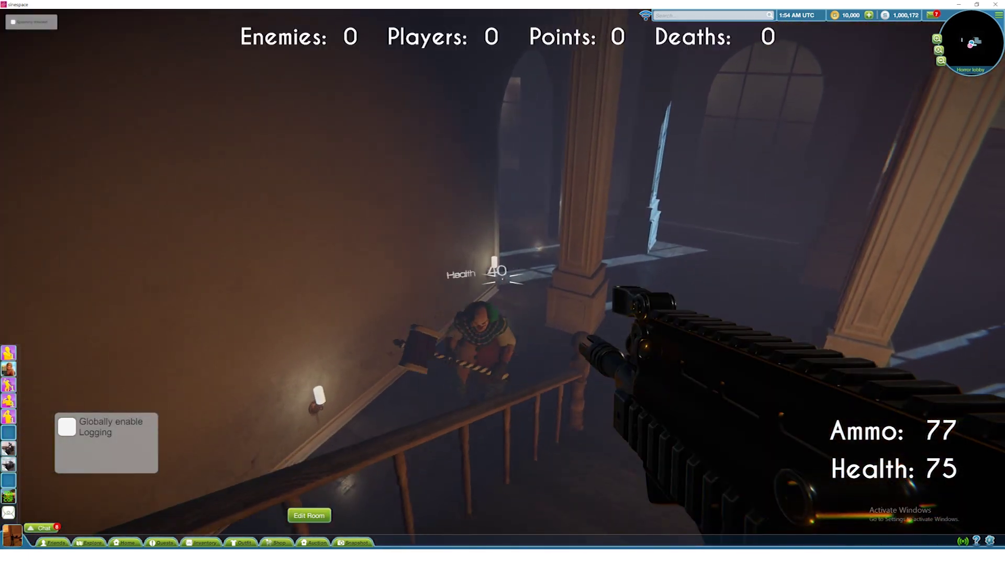
{"action": "left_click", "coordinate": [502, 279]}
{"action": "left_click", "coordinate": [502, 279]}
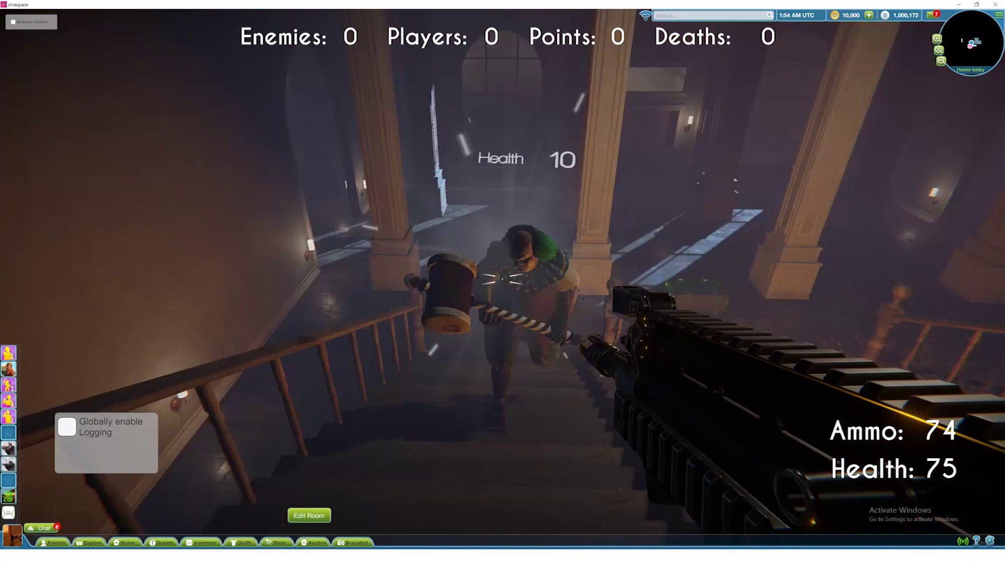
{"action": "left_click", "coordinate": [502, 279]}
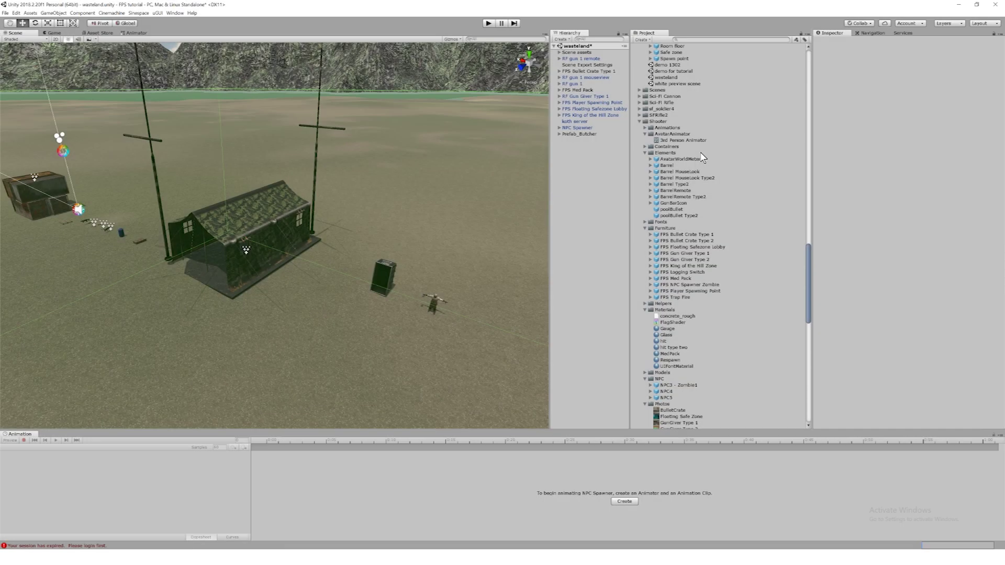
Switch to Unity, add the NPC3 - Zombie1 prefab to the wasteland scene near the butcher character, and frame it.
{"action": "scroll", "coordinate": [704, 156], "scroll_direction": "down", "scroll_amount": 3}
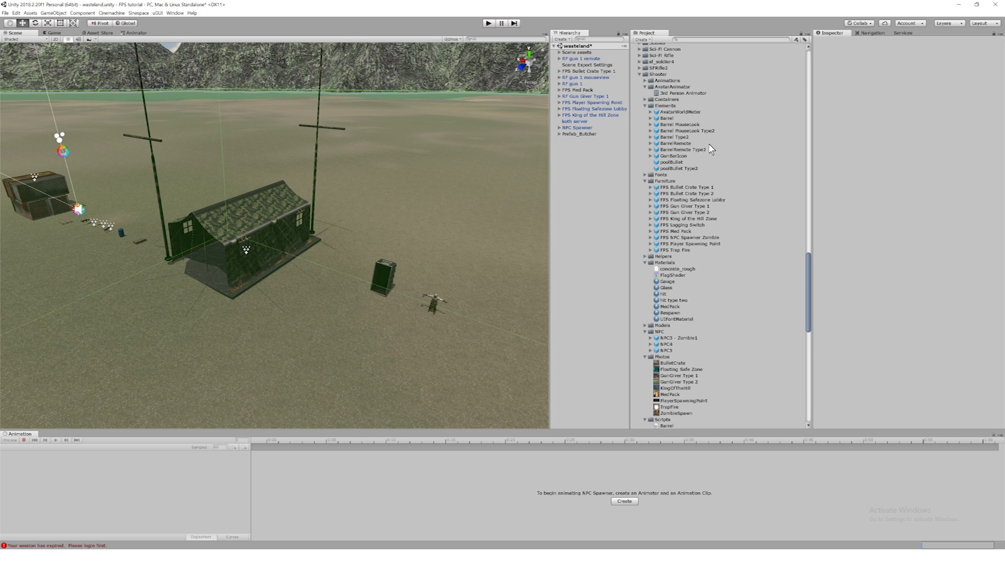
{"action": "left_click", "coordinate": [689, 339]}
{"action": "left_click_drag", "start_coordinate": [690, 341], "coordinate": [420, 340]}
{"action": "key", "text": "f"}
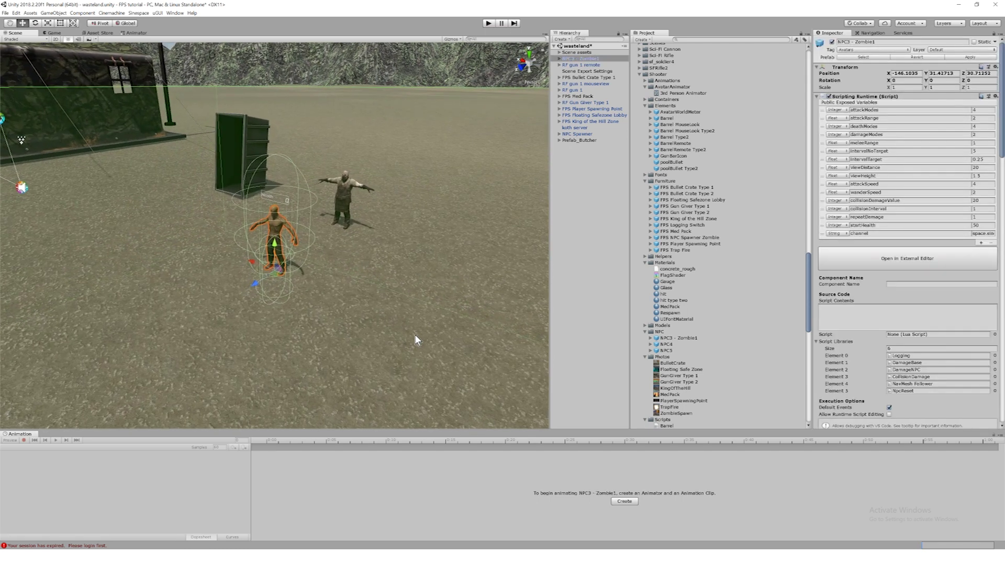
{"action": "left_click_drag", "start_coordinate": [325, 265], "coordinate": [379, 265], "text": "alt"}
{"action": "scroll", "coordinate": [368, 219], "scroll_direction": "up", "scroll_amount": 5}
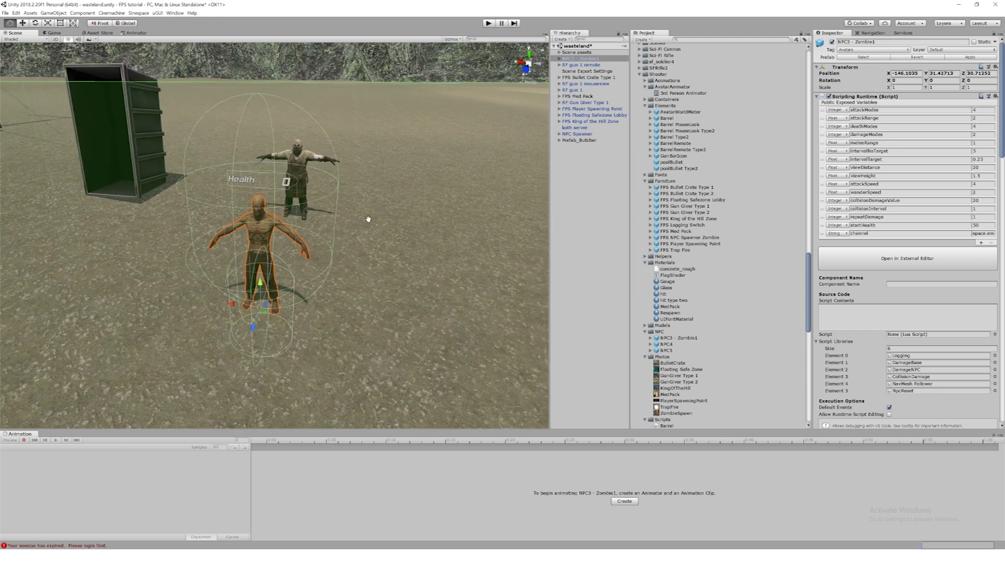
{"action": "left_click_drag", "start_coordinate": [368, 219], "coordinate": [344, 263], "text": "alt"}
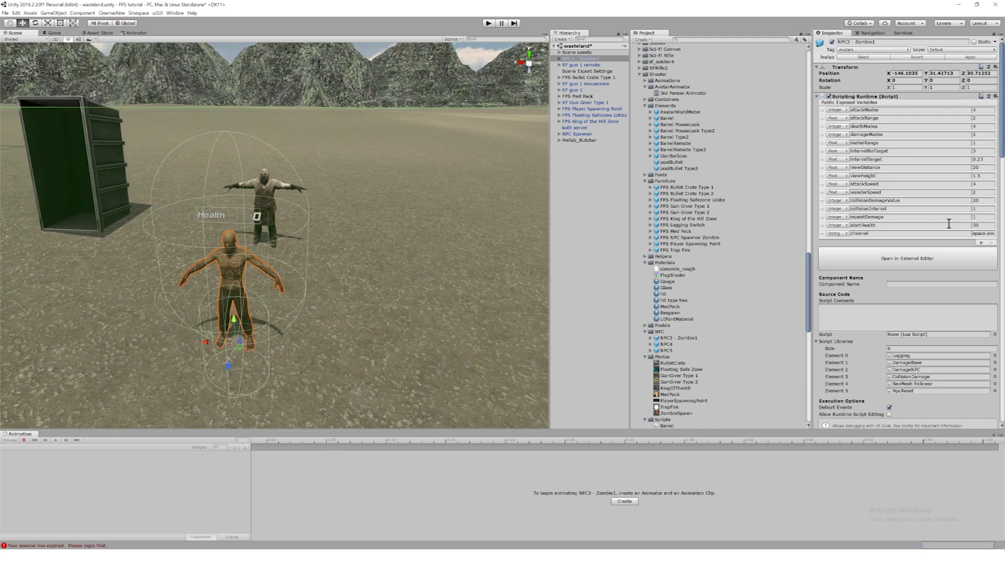
Expand NPC3 - Zombie1 and open the Zombie animator controller used by its Zombie1_1 child.
{"action": "left_click", "coordinate": [903, 110]}
{"action": "left_click", "coordinate": [559, 59]}
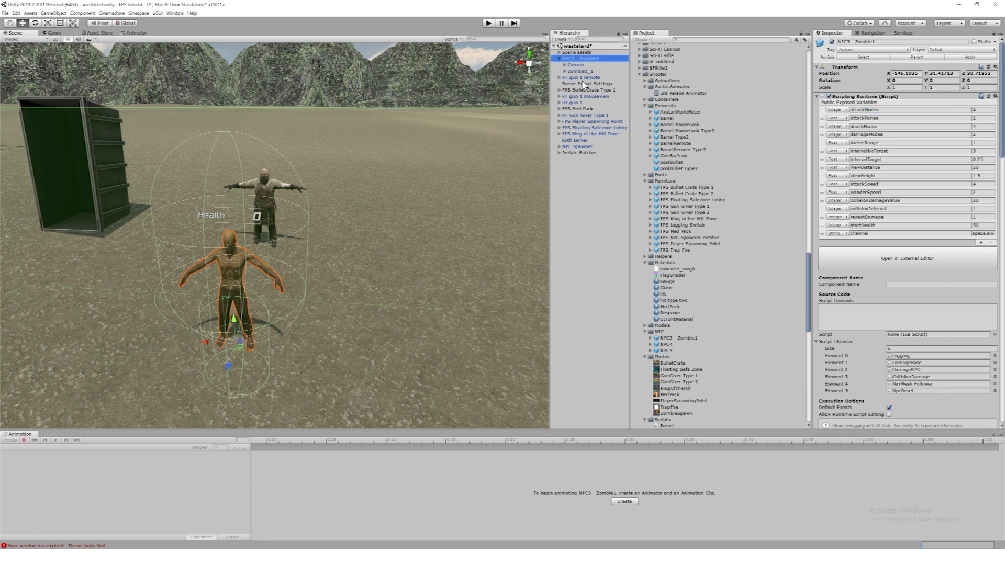
{"action": "left_click", "coordinate": [584, 72]}
{"action": "left_click", "coordinate": [915, 103]}
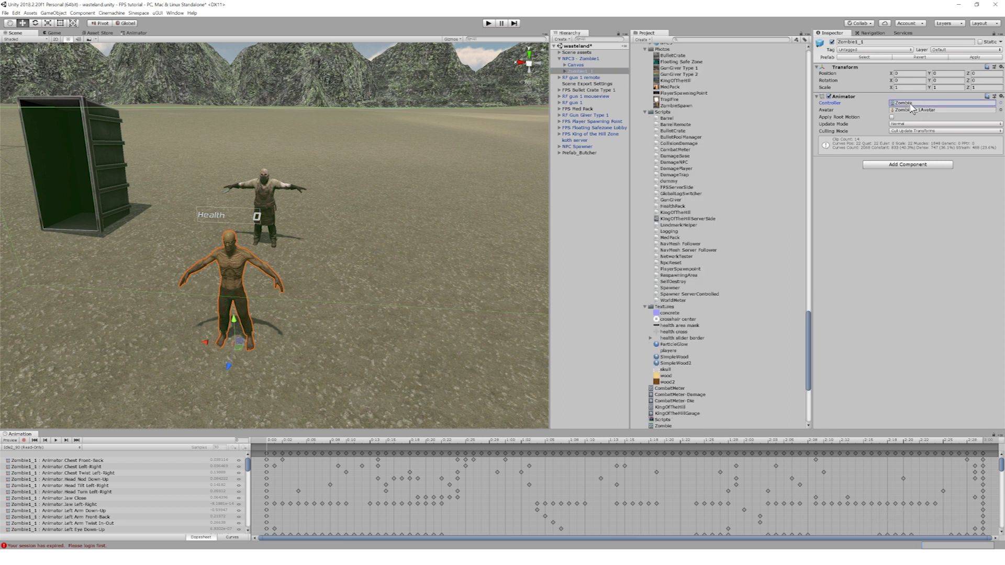
{"action": "left_click", "coordinate": [134, 33]}
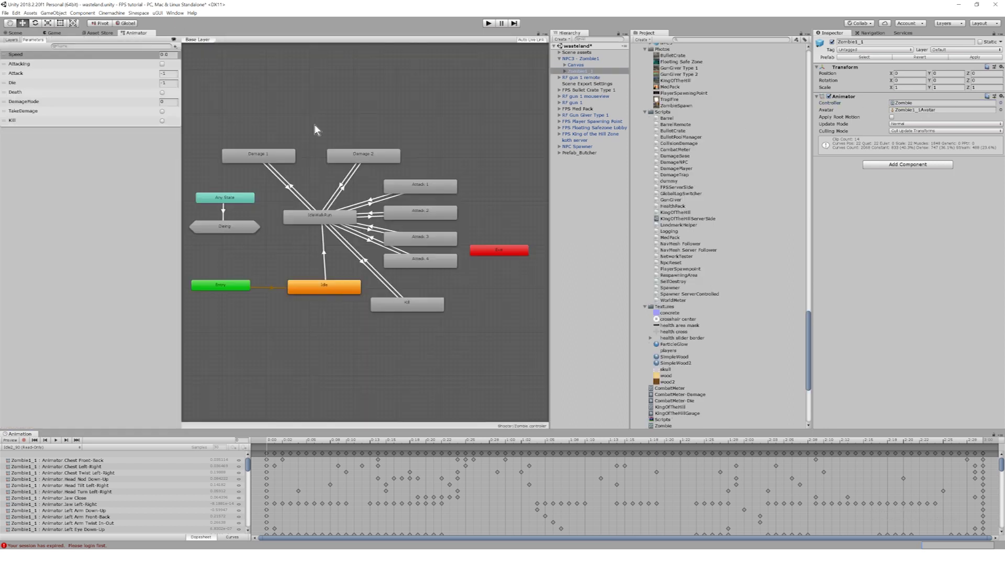
Examine the Attack 1, Attack 2, Attack 3, Damage 2, Damage 1 and Kill states in the zombie's animator graph.
{"action": "left_click", "coordinate": [418, 190]}
{"action": "left_click", "coordinate": [428, 217]}
{"action": "left_click", "coordinate": [423, 239]}
{"action": "left_click", "coordinate": [359, 160]}
{"action": "left_click", "coordinate": [262, 154]}
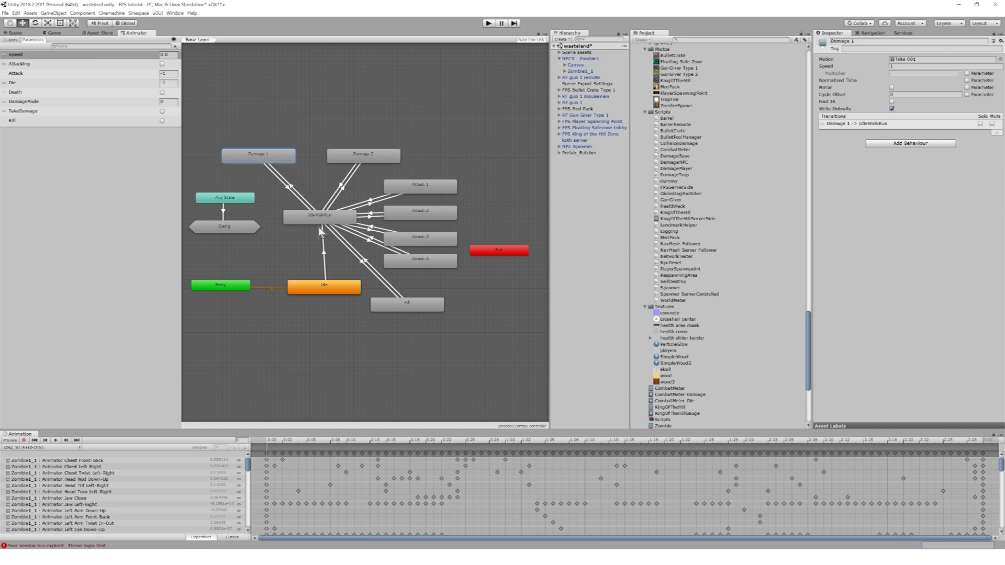
{"action": "left_click", "coordinate": [407, 303]}
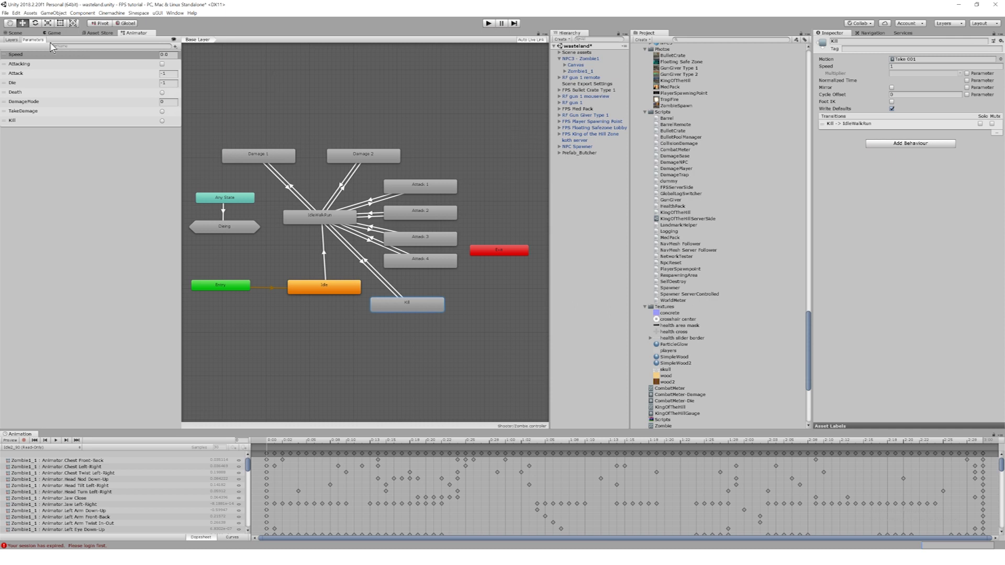
Return to the scene with the NPC3 - Zombie1 root selected and examine its attackRange and meleeRange variables from the side.
{"action": "left_click", "coordinate": [14, 32]}
{"action": "left_click", "coordinate": [588, 59]}
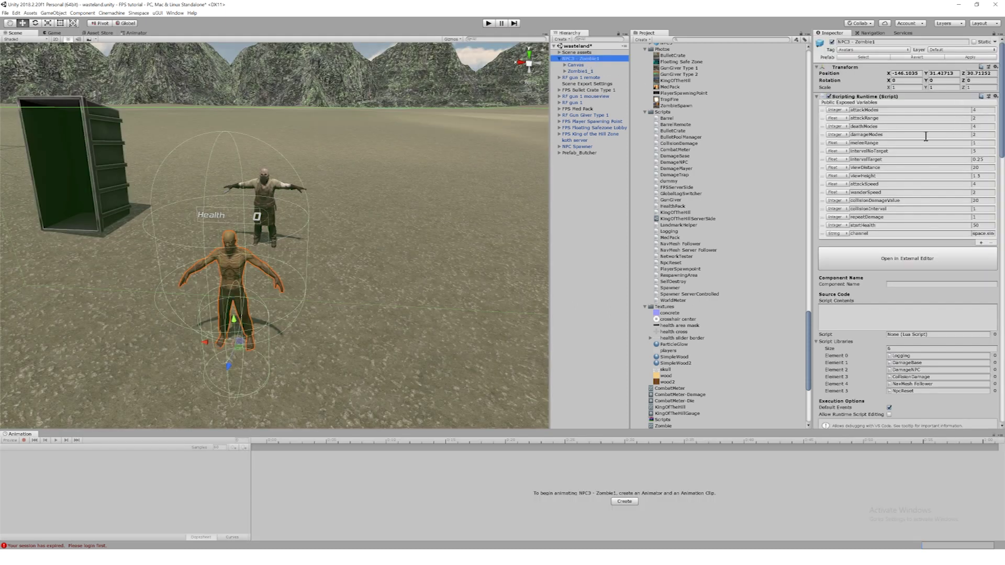
{"action": "left_click_drag", "start_coordinate": [359, 223], "coordinate": [381, 278], "text": "alt"}
{"action": "left_click", "coordinate": [981, 118]}
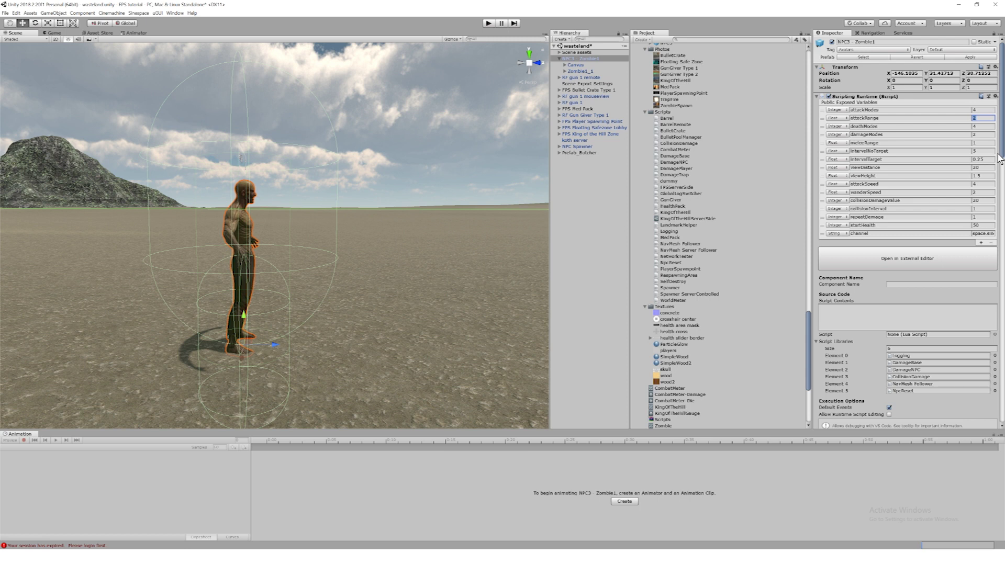
{"action": "left_click", "coordinate": [977, 143]}
Examine the center of the zombie's Capsule Collider and compare it with the script's meleeRange variable.
{"action": "scroll", "coordinate": [869, 161], "scroll_direction": "down", "scroll_amount": 10}
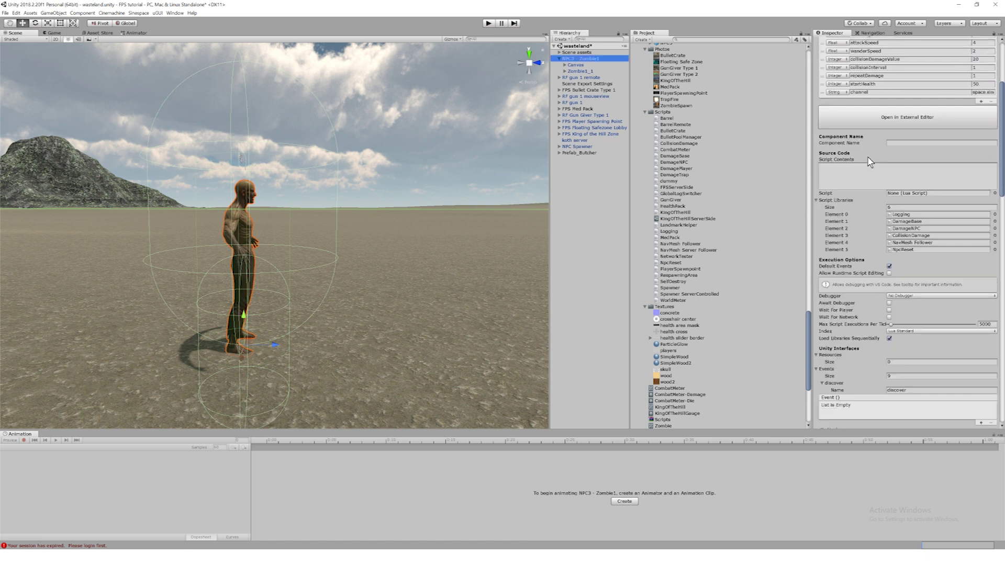
{"action": "scroll", "coordinate": [869, 162], "scroll_direction": "down", "scroll_amount": 10}
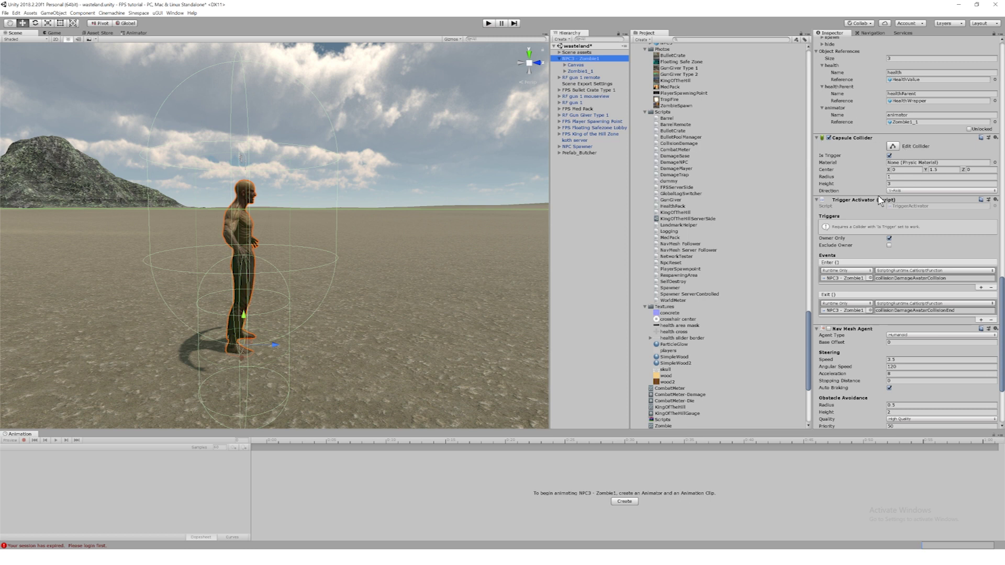
{"action": "left_click", "coordinate": [945, 171]}
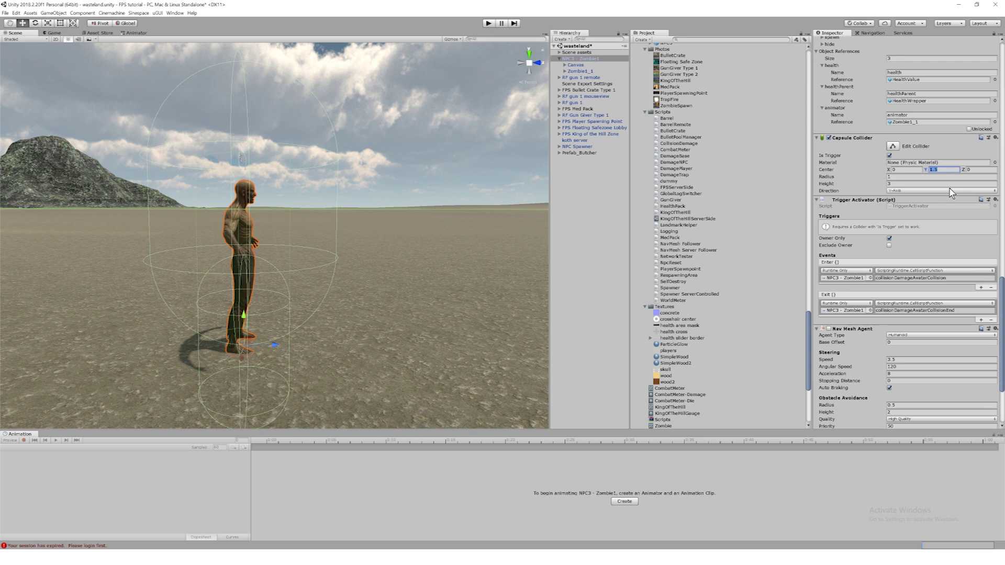
{"action": "scroll", "coordinate": [991, 68], "scroll_direction": "up", "scroll_amount": 10}
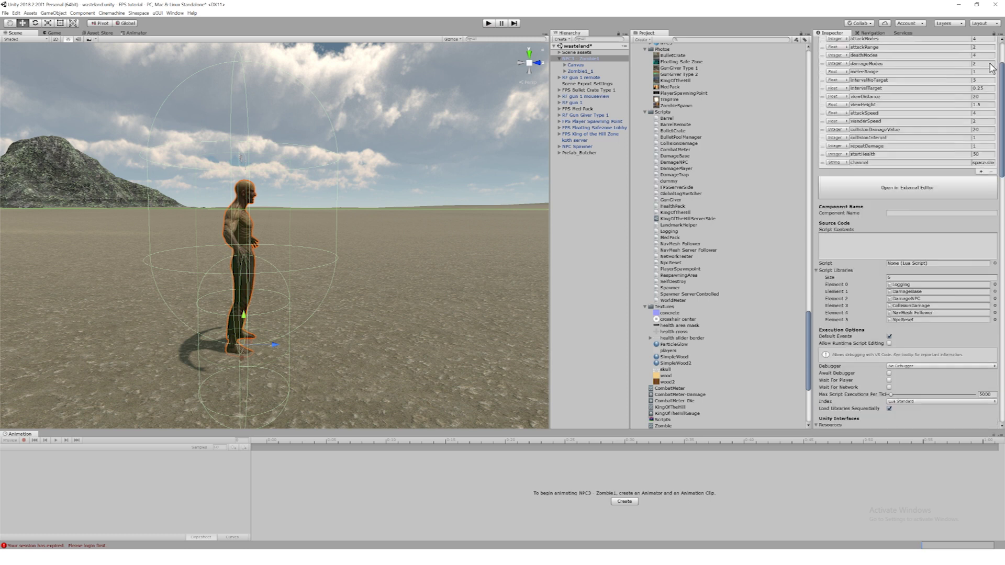
{"action": "scroll", "coordinate": [991, 68], "scroll_direction": "up", "scroll_amount": 3}
{"action": "left_click", "coordinate": [983, 142]}
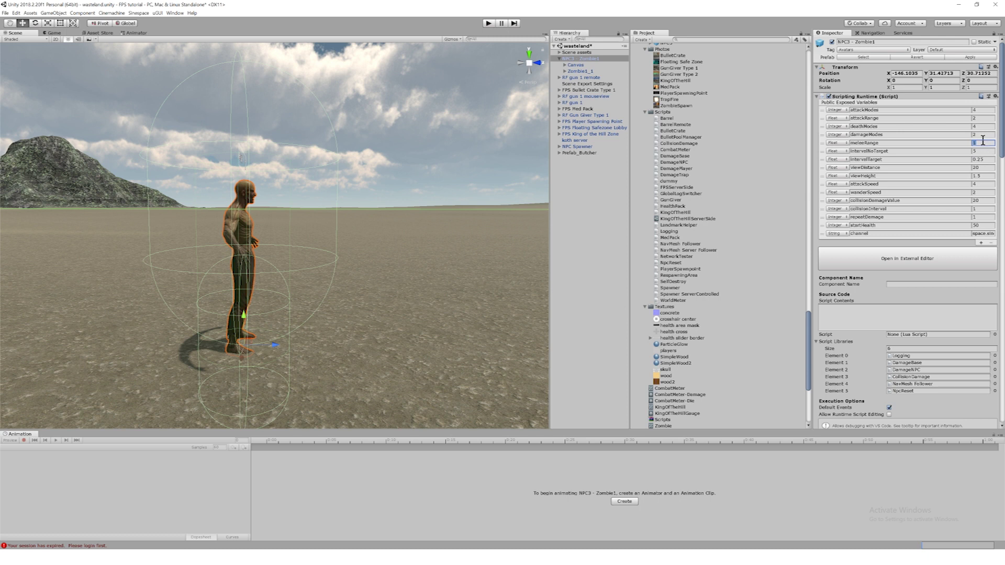
Check the deathModes variable and open the dying sub-state machine in the zombie's animator graph.
{"action": "left_click", "coordinate": [905, 127]}
{"action": "left_click", "coordinate": [981, 127]}
{"action": "left_click", "coordinate": [135, 32]}
{"action": "double_click", "coordinate": [231, 226]}
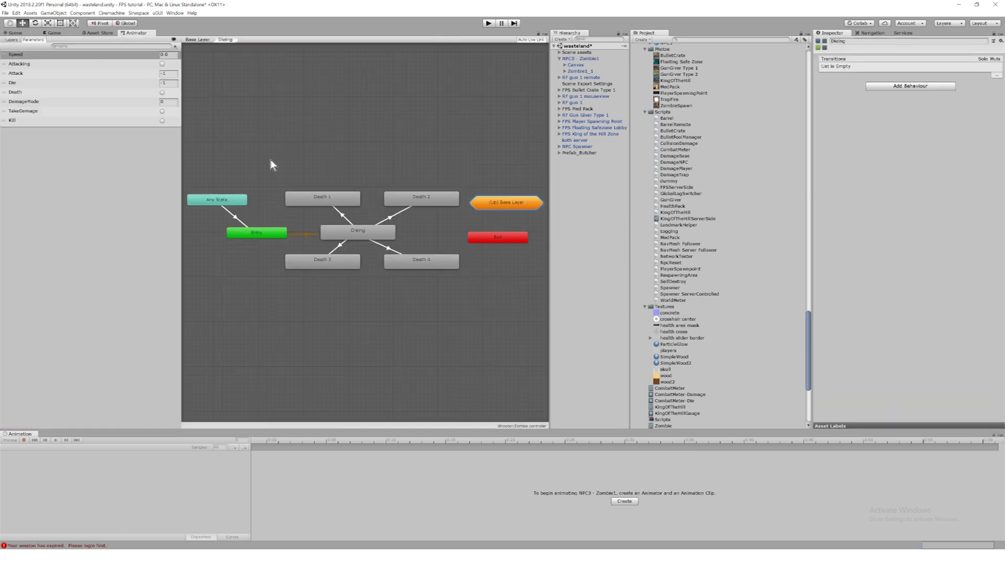
Examine the Death 1, Death 2, Death 3 and Death 4 states and their motions.
{"action": "left_click", "coordinate": [319, 200]}
{"action": "left_click", "coordinate": [417, 198]}
{"action": "left_click", "coordinate": [350, 261]}
{"action": "left_click", "coordinate": [422, 258]}
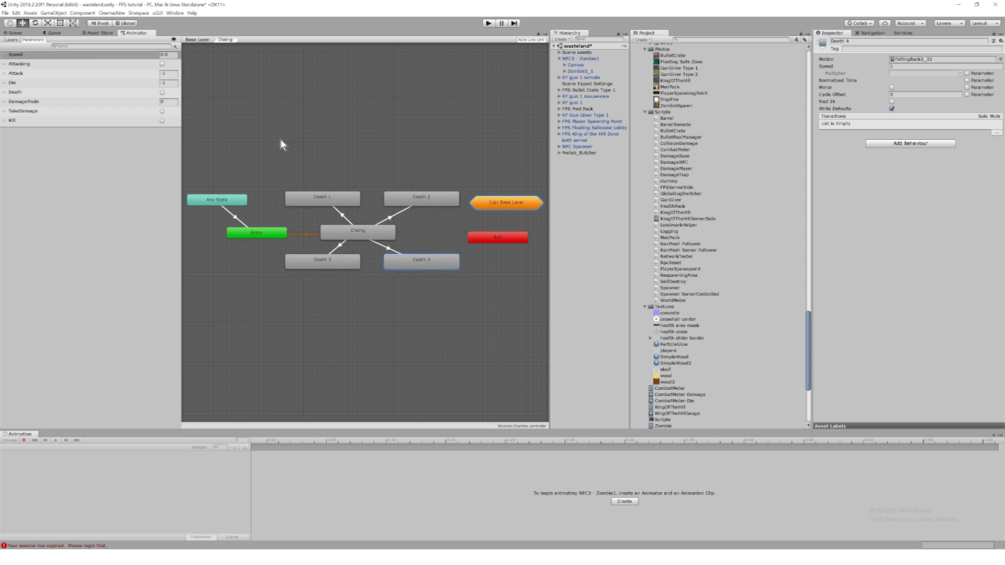
Return to the NPC3 - Zombie1 root object and review its damageModes, intervalNoTarget, viewDistance and viewHeight variables.
{"action": "left_click", "coordinate": [16, 33]}
{"action": "left_click", "coordinate": [581, 59]}
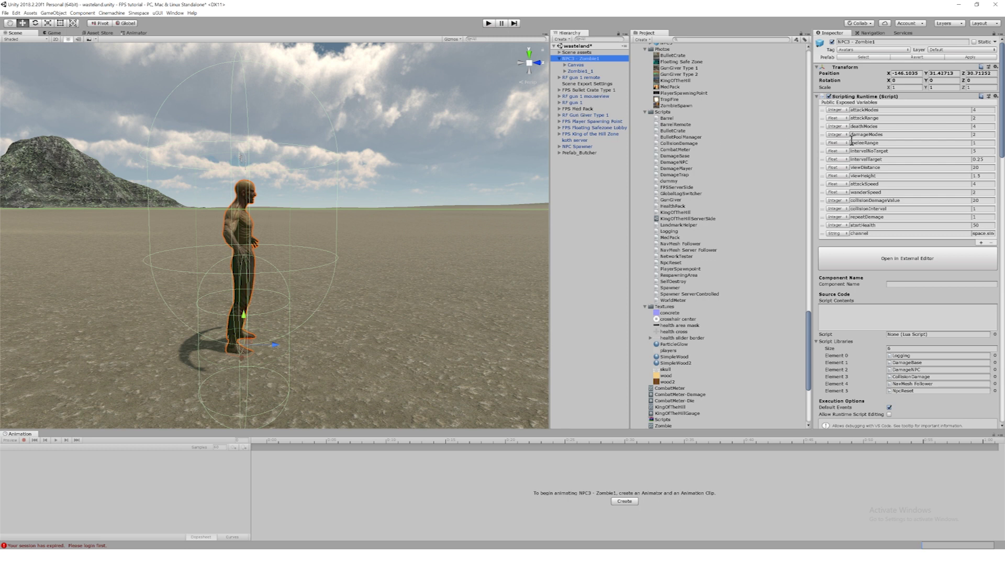
{"action": "left_click", "coordinate": [984, 135]}
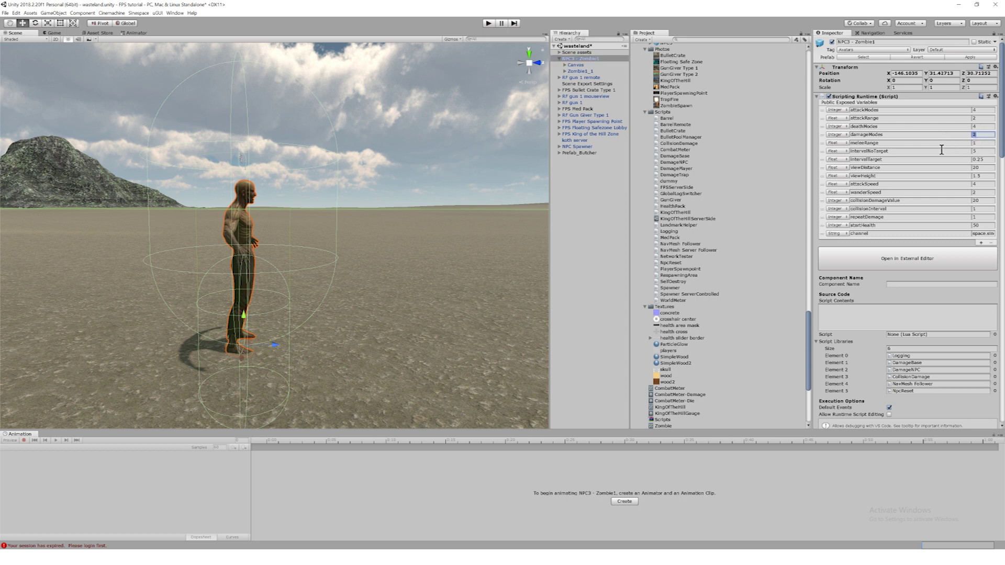
{"action": "left_click", "coordinate": [984, 151]}
{"action": "left_click", "coordinate": [984, 168]}
{"action": "left_click", "coordinate": [983, 176]}
Review the zombie's collisionDamageValue, collisionInterval, repeatDamage and startHealth variables.
{"action": "left_click", "coordinate": [987, 200]}
{"action": "left_click", "coordinate": [986, 208]}
{"action": "left_click", "coordinate": [986, 216]}
{"action": "key", "text": "Return"}
{"action": "left_click", "coordinate": [919, 216]}
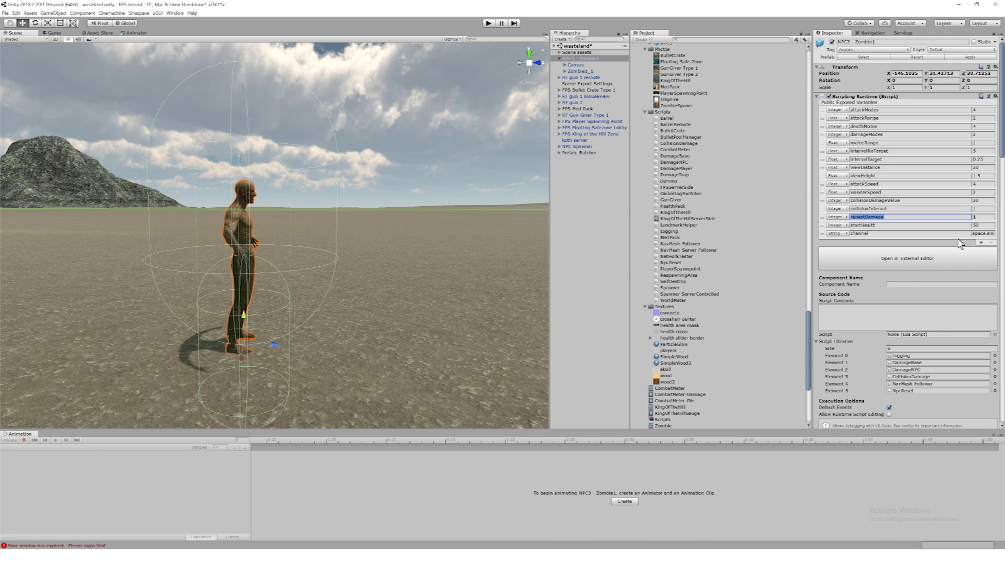
{"action": "left_click", "coordinate": [976, 225]}
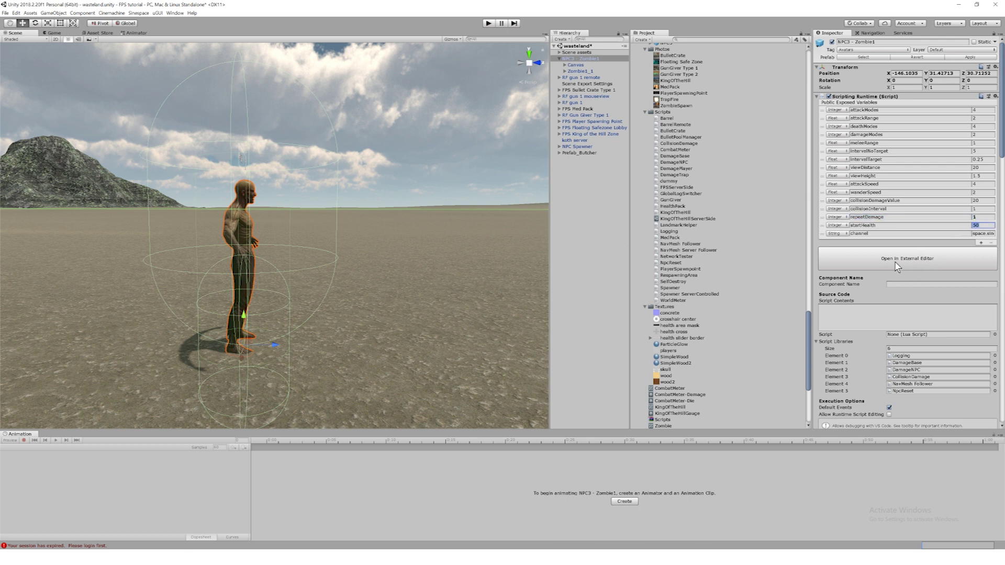
Examine the zombie script's event list from discover to kill and expand the spawn event's actions.
{"action": "left_click_drag", "start_coordinate": [444, 208], "coordinate": [293, 226], "text": "alt"}
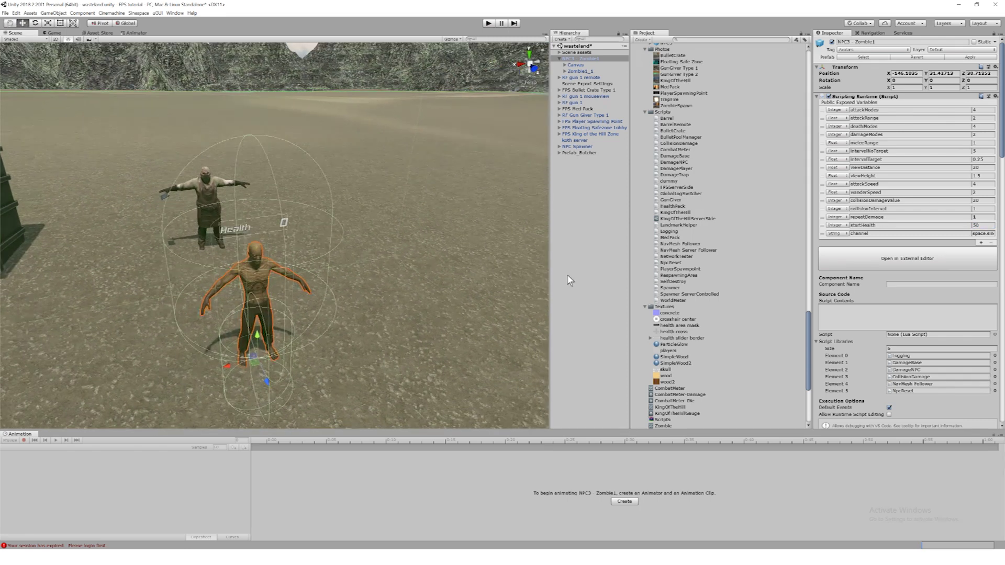
{"action": "scroll", "coordinate": [894, 294], "scroll_direction": "down", "scroll_amount": 3}
{"action": "scroll", "coordinate": [893, 294], "scroll_direction": "down", "scroll_amount": 5}
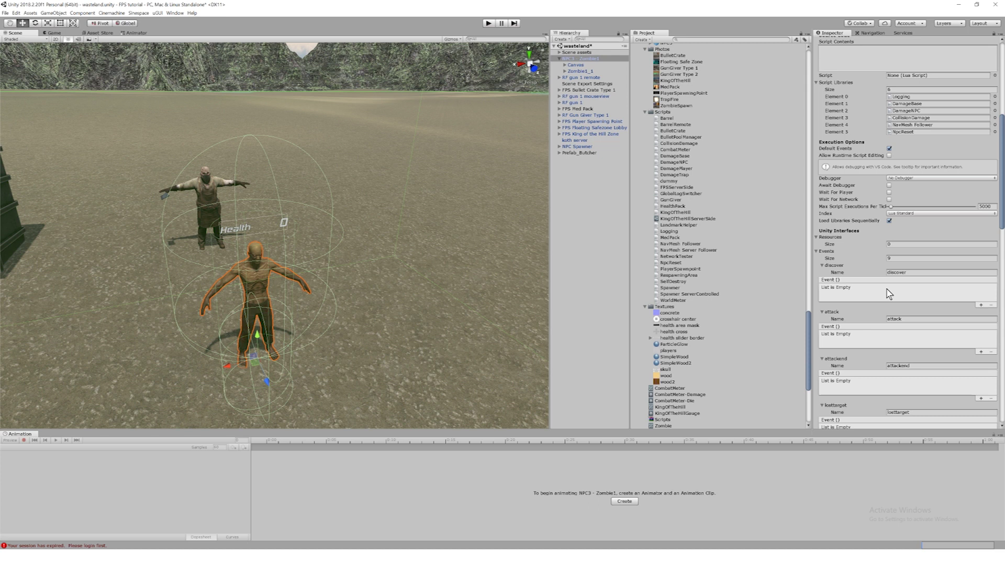
{"action": "scroll", "coordinate": [883, 303], "scroll_direction": "down", "scroll_amount": 2}
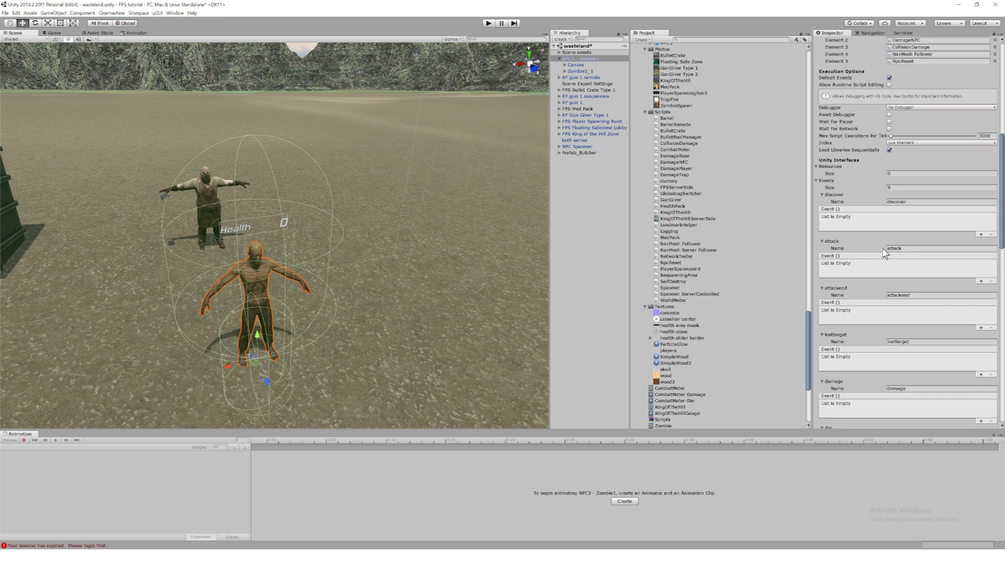
{"action": "scroll", "coordinate": [914, 314], "scroll_direction": "down", "scroll_amount": 8}
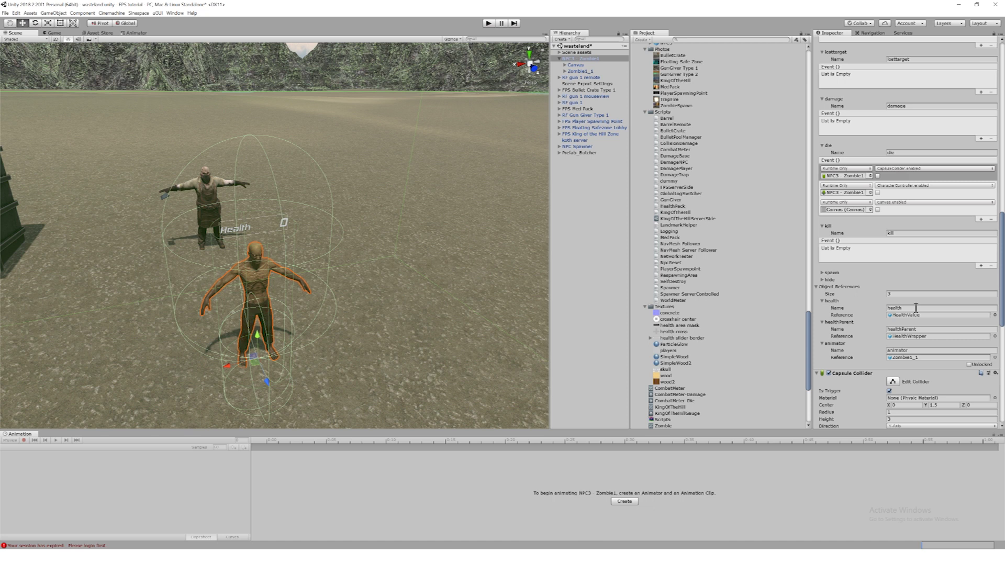
{"action": "left_click", "coordinate": [823, 273]}
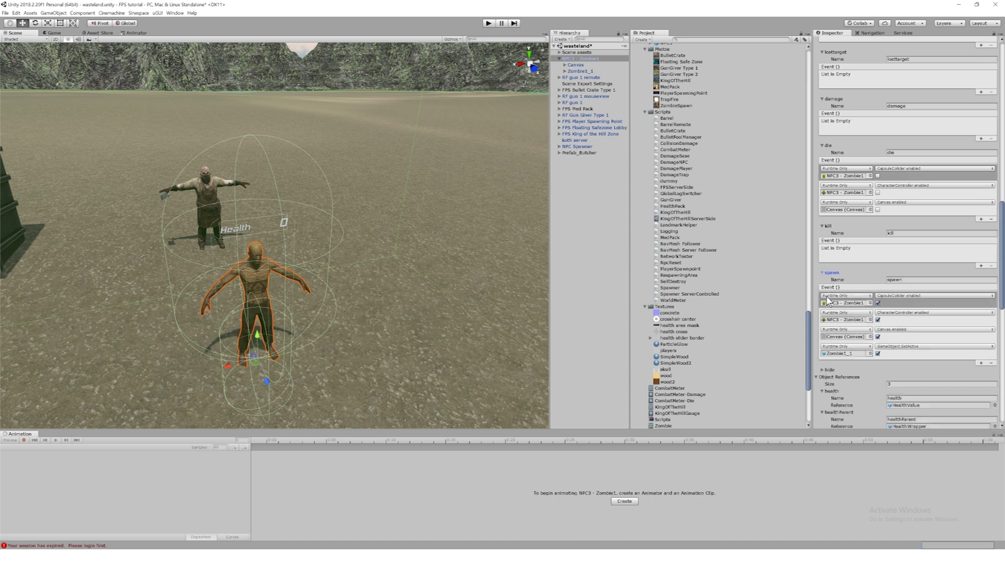
Expand the zombie script's hide event and compare its actions with those of the spawn, kill and die events.
{"action": "left_click", "coordinate": [823, 370]}
{"action": "scroll", "coordinate": [872, 349], "scroll_direction": "down", "scroll_amount": 2}
{"action": "scroll", "coordinate": [872, 350], "scroll_direction": "down", "scroll_amount": 1}
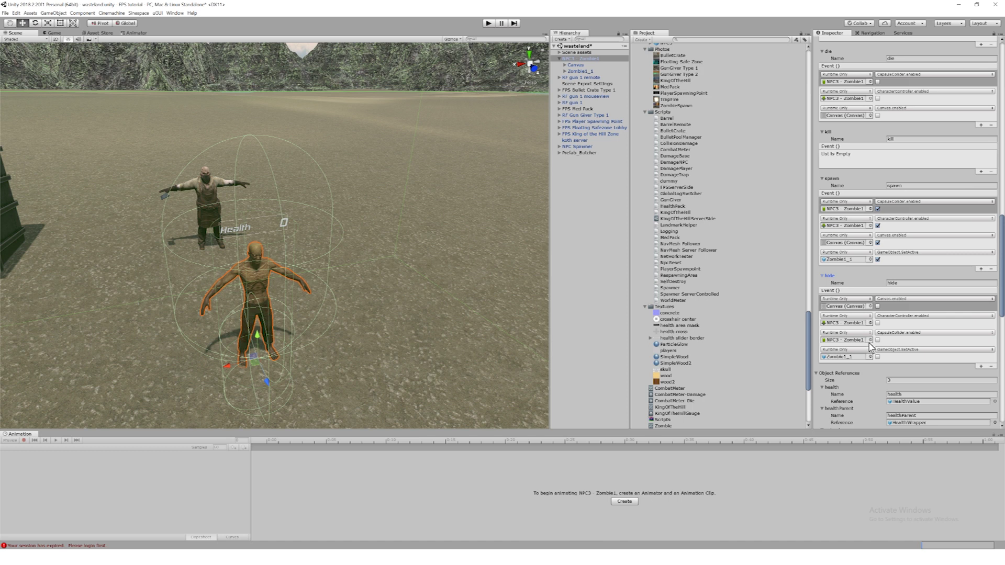
{"action": "scroll", "coordinate": [871, 346], "scroll_direction": "up", "scroll_amount": 2}
{"action": "scroll", "coordinate": [871, 347], "scroll_direction": "up", "scroll_amount": 2}
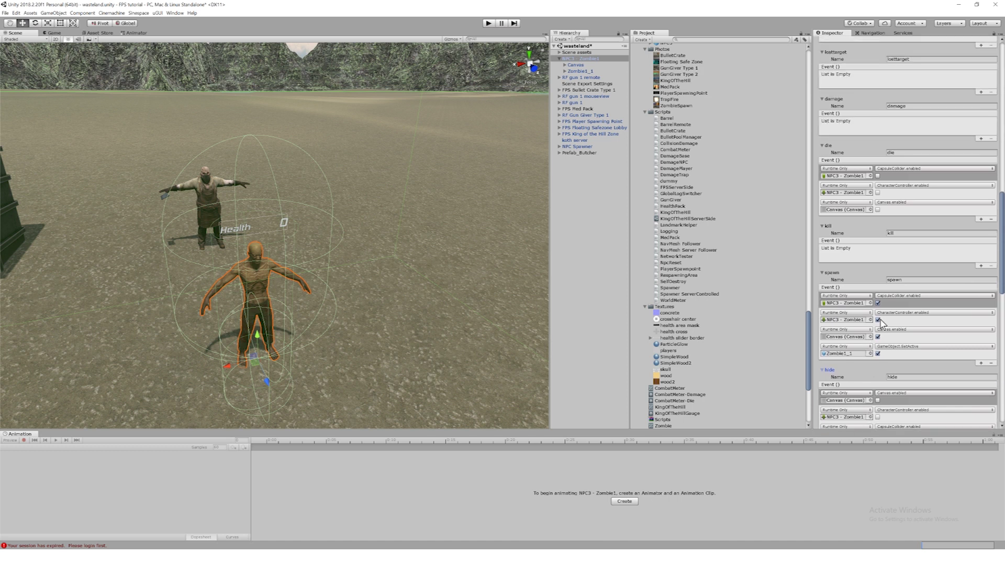
{"action": "scroll", "coordinate": [869, 250], "scroll_direction": "up", "scroll_amount": 4}
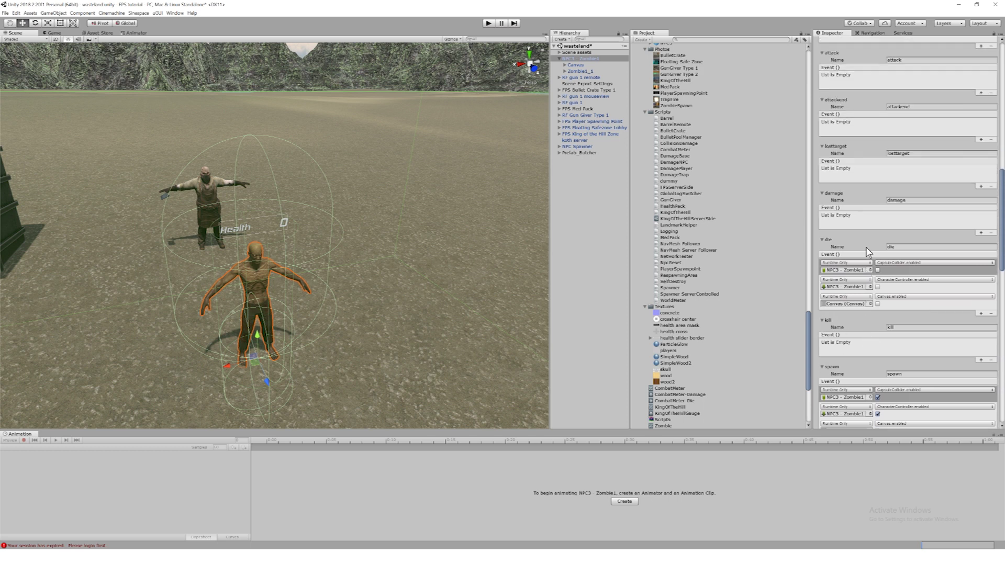
{"action": "scroll", "coordinate": [879, 230], "scroll_direction": "up", "scroll_amount": 4}
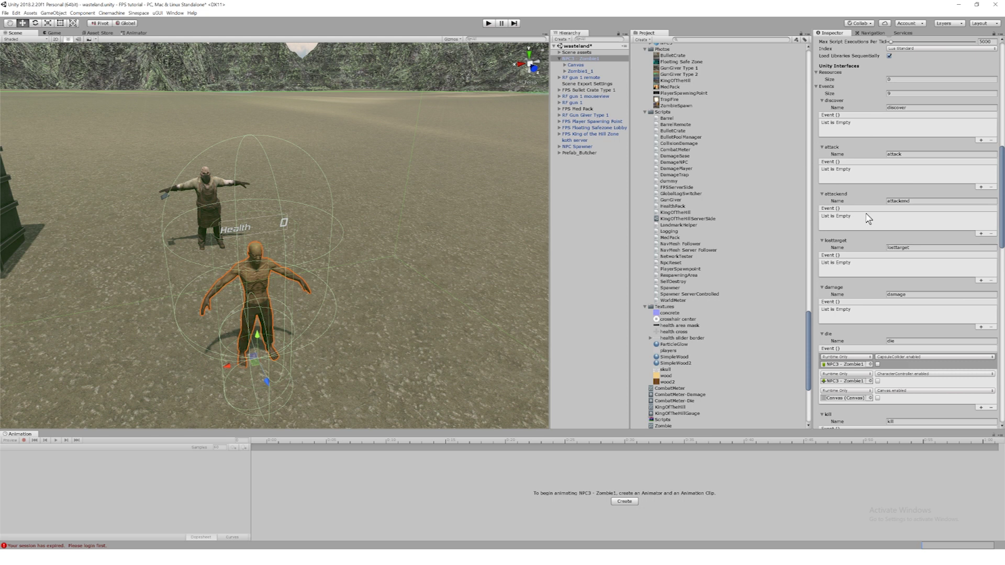
{"action": "scroll", "coordinate": [869, 233], "scroll_direction": "down", "scroll_amount": 10}
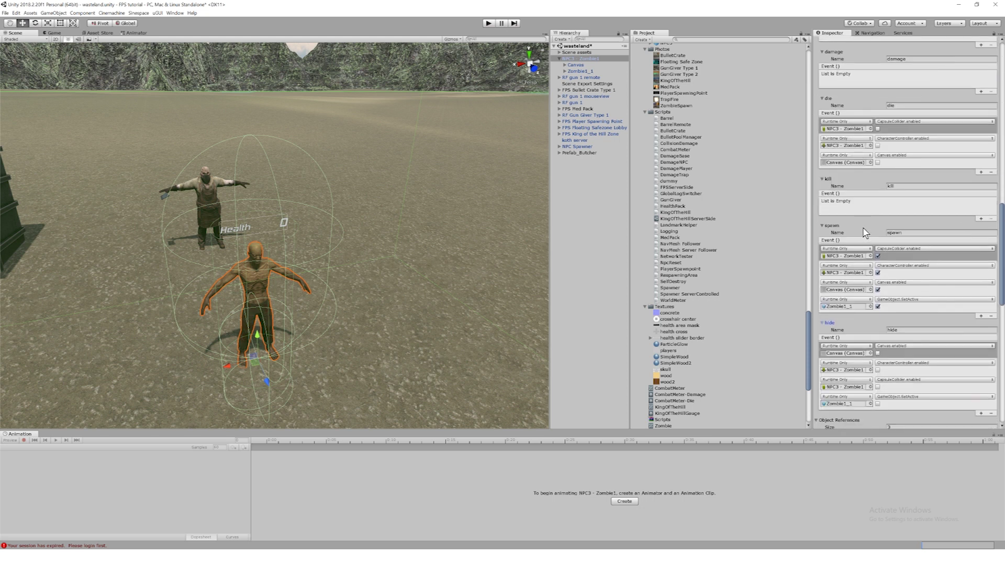
{"action": "scroll", "coordinate": [866, 233], "scroll_direction": "down", "scroll_amount": 4}
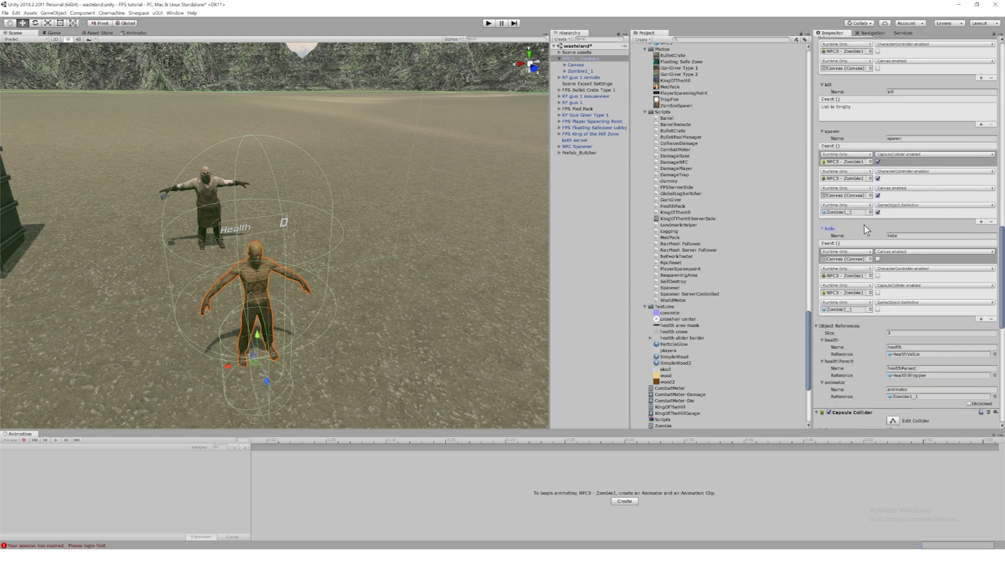
{"action": "scroll", "coordinate": [867, 230], "scroll_direction": "down", "scroll_amount": 3}
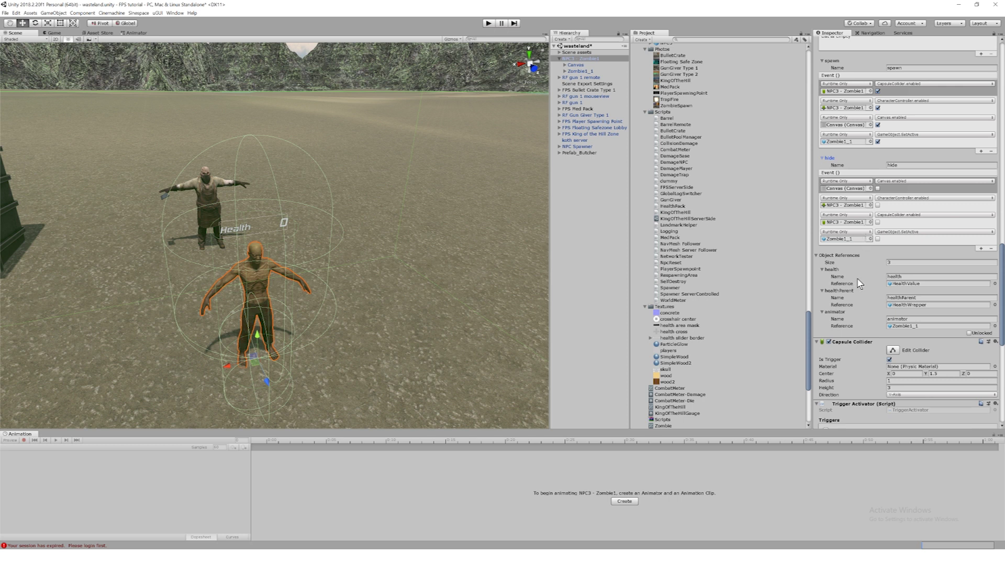
Trace the health, healthParent and animator object references to their objects and inspect the zombie's Canvas.
{"action": "left_click", "coordinate": [925, 284]}
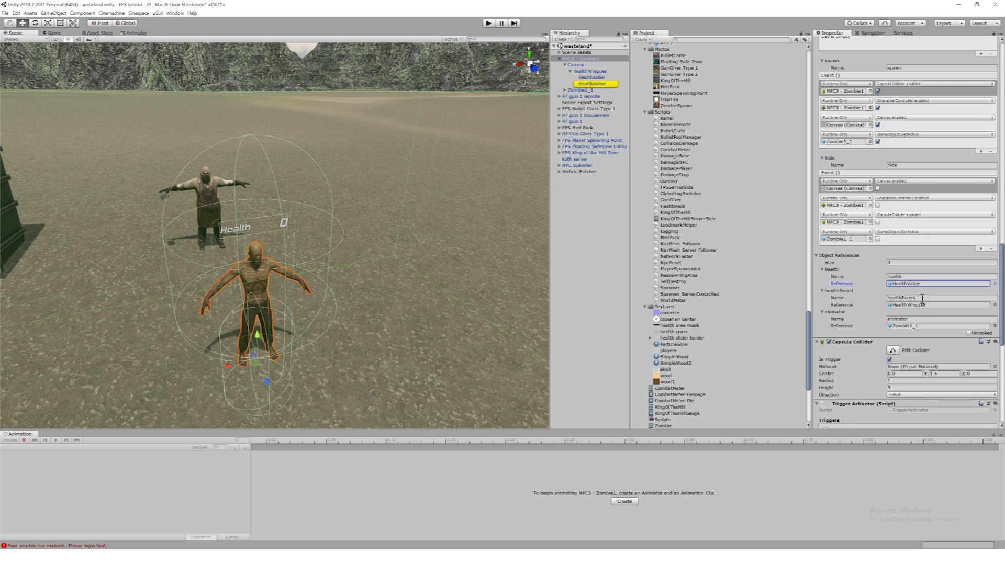
{"action": "left_click", "coordinate": [921, 305]}
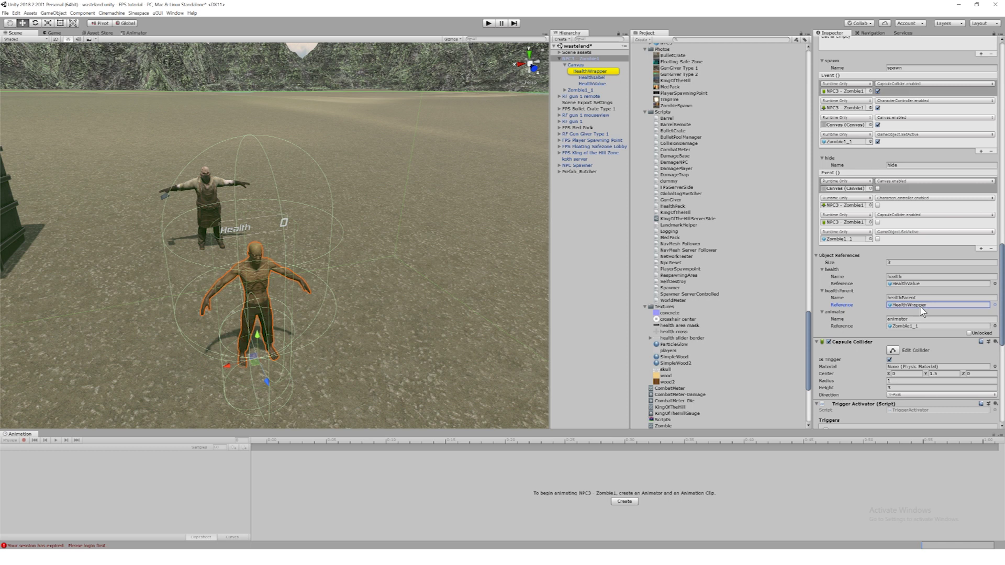
{"action": "left_click", "coordinate": [587, 65]}
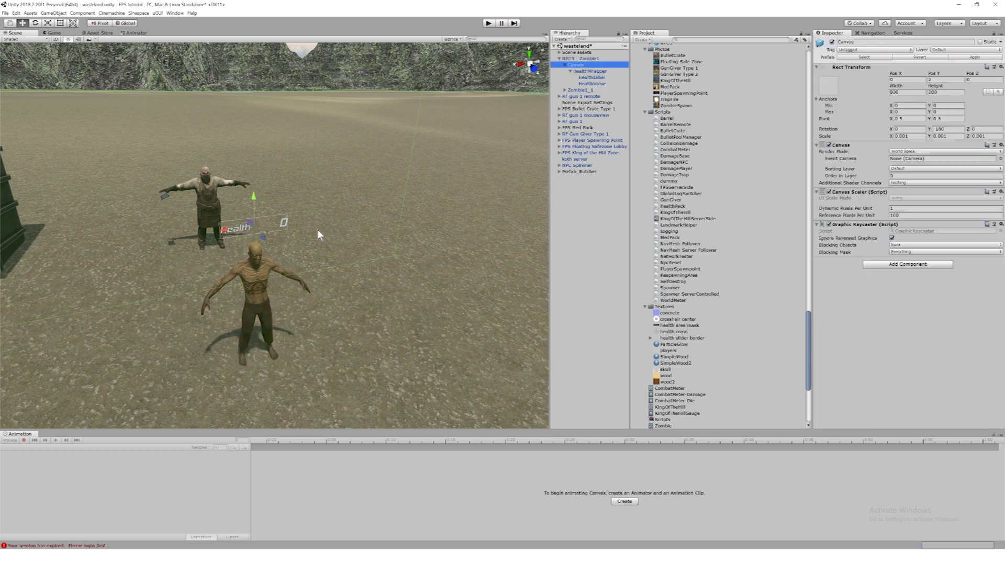
{"action": "left_click", "coordinate": [592, 59]}
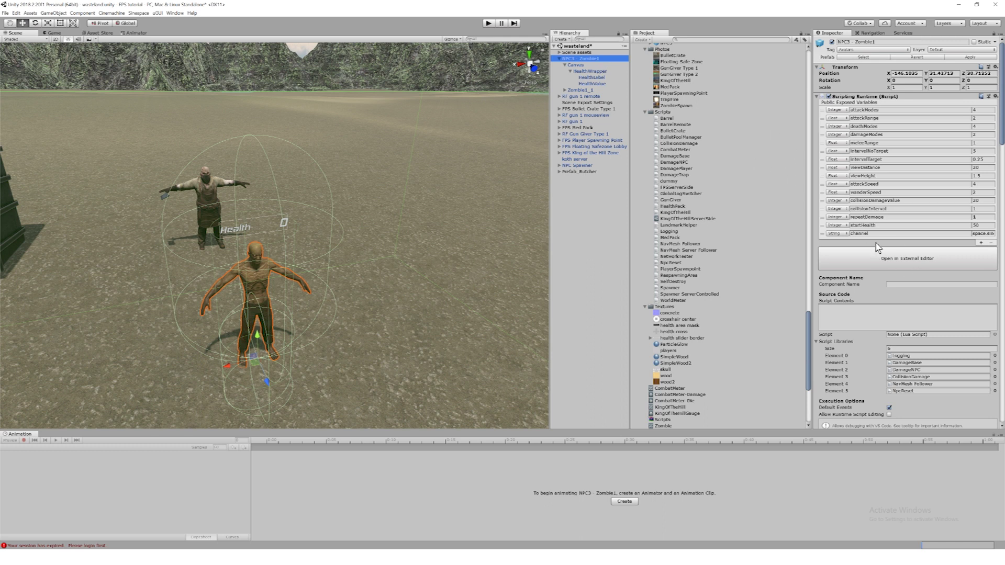
{"action": "scroll", "coordinate": [879, 237], "scroll_direction": "down", "scroll_amount": 10}
{"action": "scroll", "coordinate": [880, 236], "scroll_direction": "down", "scroll_amount": 12}
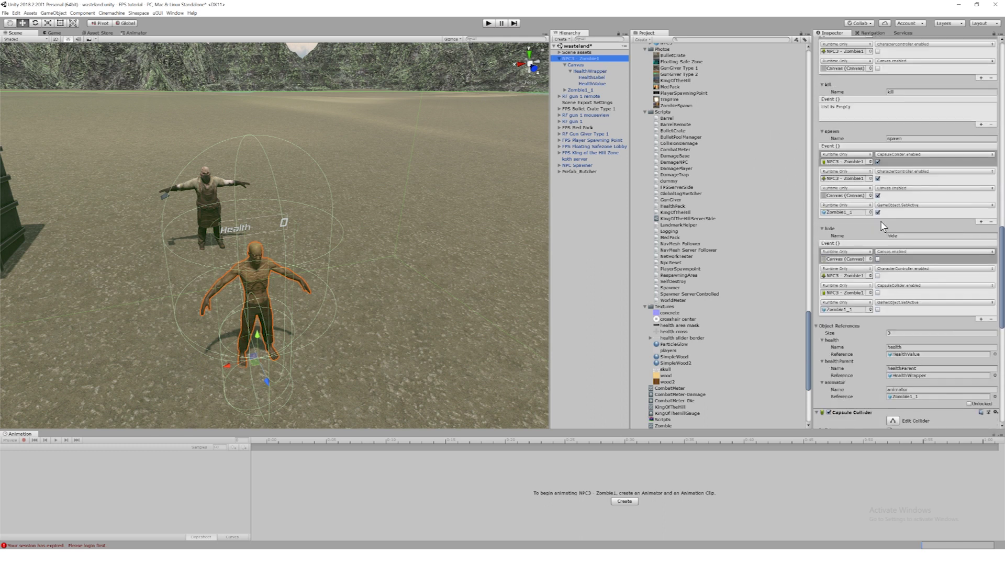
{"action": "left_click", "coordinate": [914, 303]}
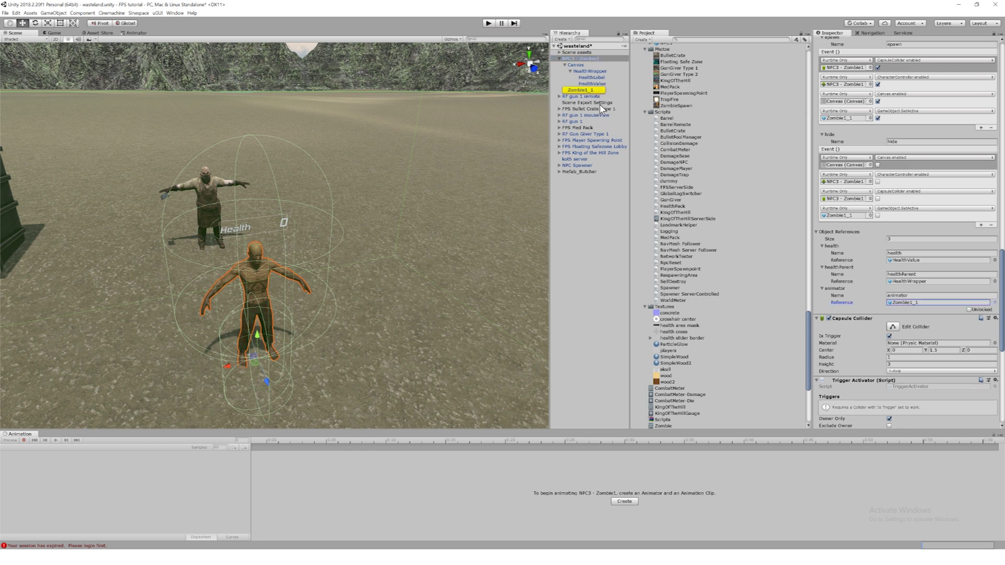
Examine the Trigger Activator's enter and exit collision functions and its Owner Only option.
{"action": "scroll", "coordinate": [924, 283], "scroll_direction": "down", "scroll_amount": 7}
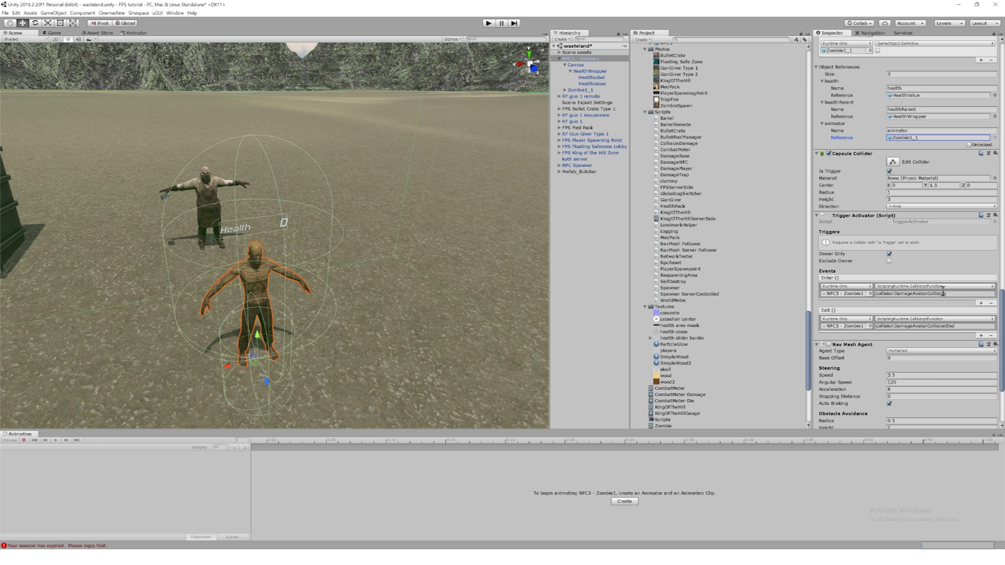
{"action": "left_click", "coordinate": [923, 296]}
{"action": "left_click", "coordinate": [931, 326]}
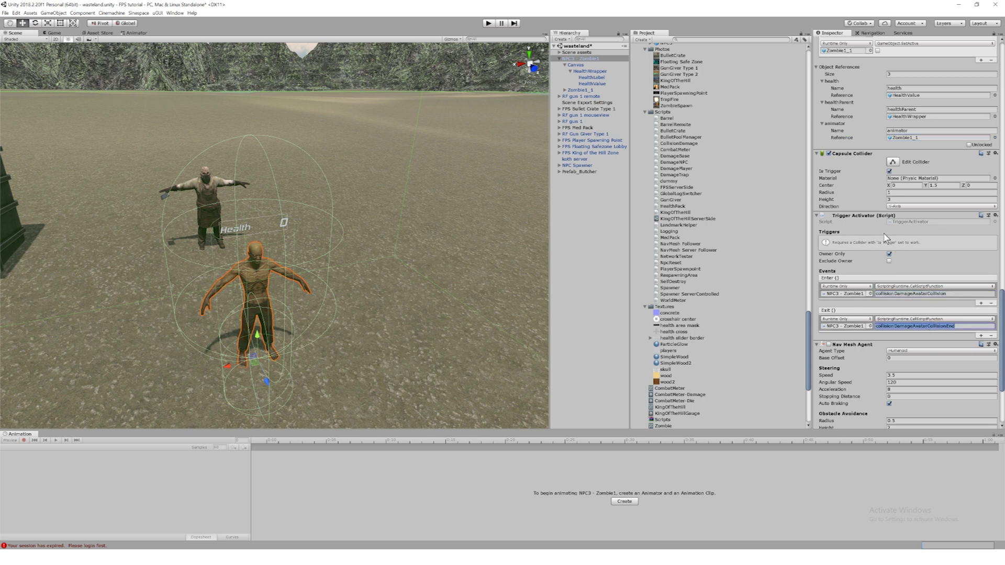
{"action": "left_click", "coordinate": [889, 254]}
{"action": "left_click", "coordinate": [890, 255]}
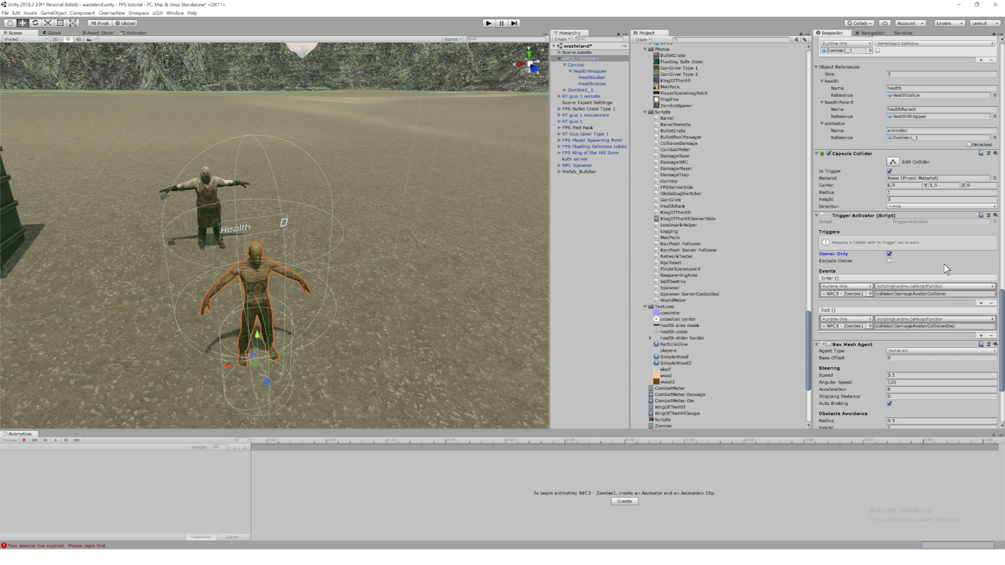
Review the Capsule Collider's radius and the Nav Mesh Agent and Character Controller settings.
{"action": "left_click", "coordinate": [925, 192]}
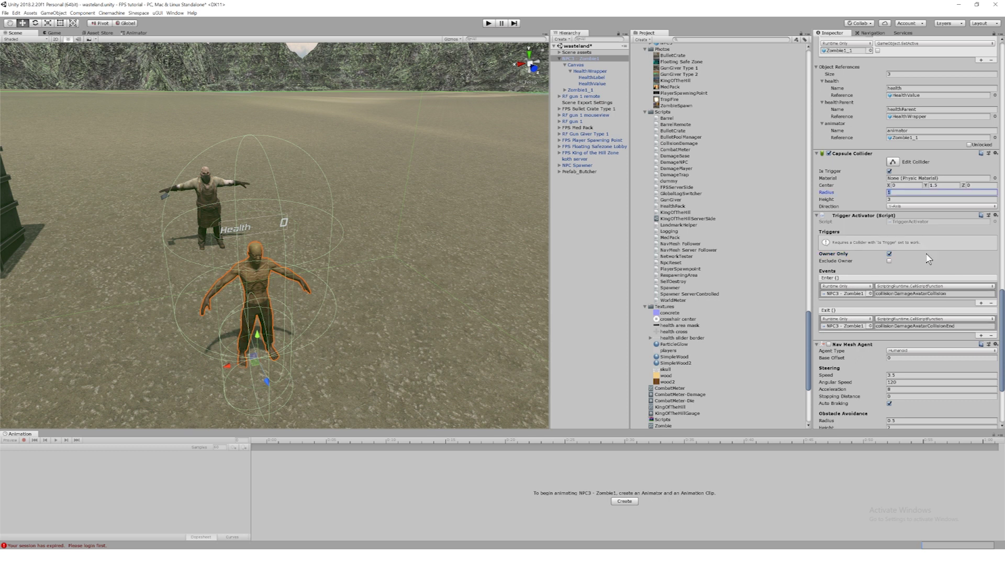
{"action": "scroll", "coordinate": [929, 259], "scroll_direction": "down", "scroll_amount": 4}
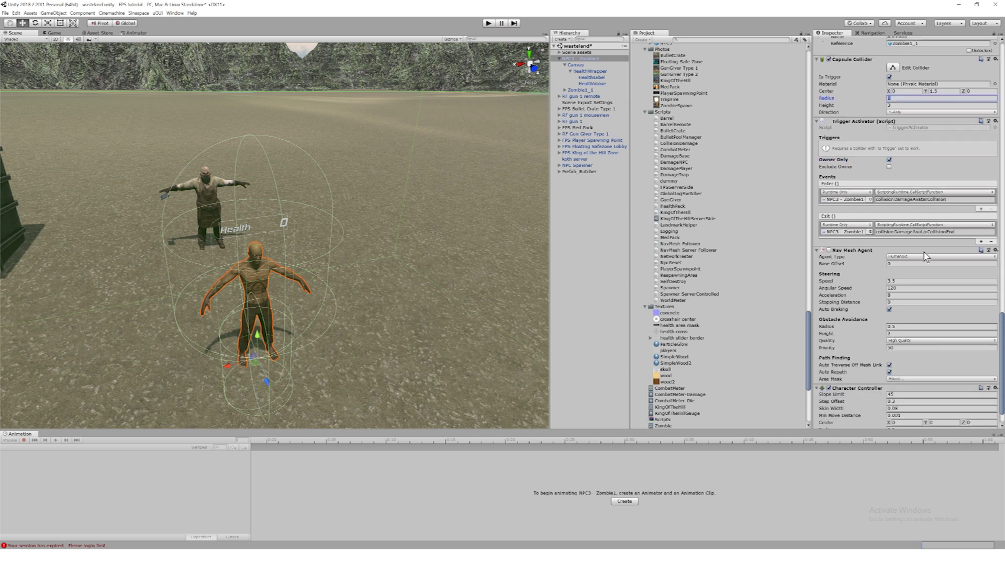
{"action": "scroll", "coordinate": [926, 257], "scroll_direction": "down", "scroll_amount": 1}
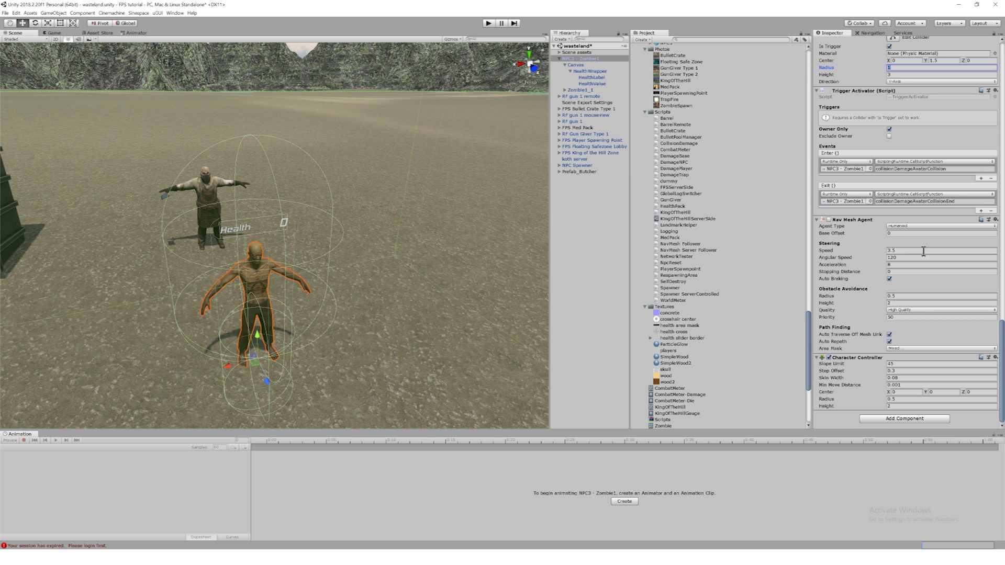
Make Prefab_Butcher a child of NPC3 - Zombie1 and set its position to 0, 0, 0.
{"action": "left_click", "coordinate": [591, 173]}
{"action": "left_click_drag", "start_coordinate": [593, 176], "coordinate": [591, 63]}
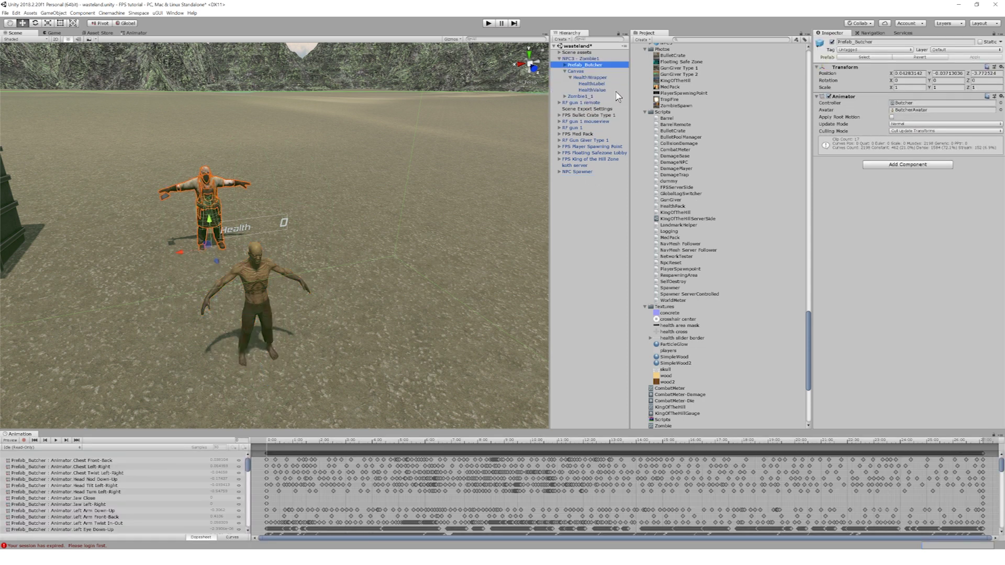
{"action": "left_click", "coordinate": [919, 75]}
{"action": "type", "text": "0"}
{"action": "key", "text": "Tab"}
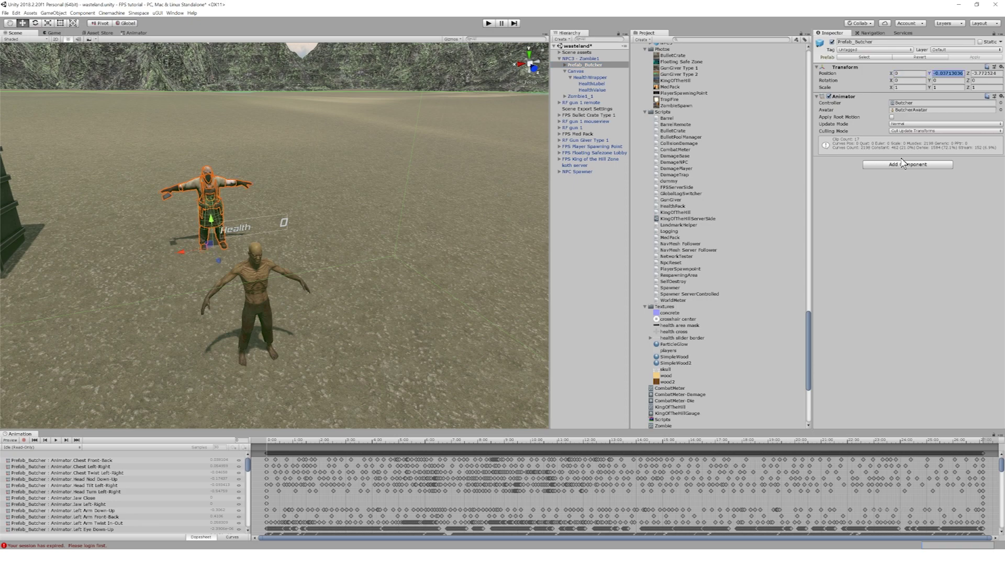
{"action": "type", "text": "0"}
{"action": "key", "text": "Tab"}
{"action": "type", "text": "0"}
{"action": "key", "text": "Tab"}
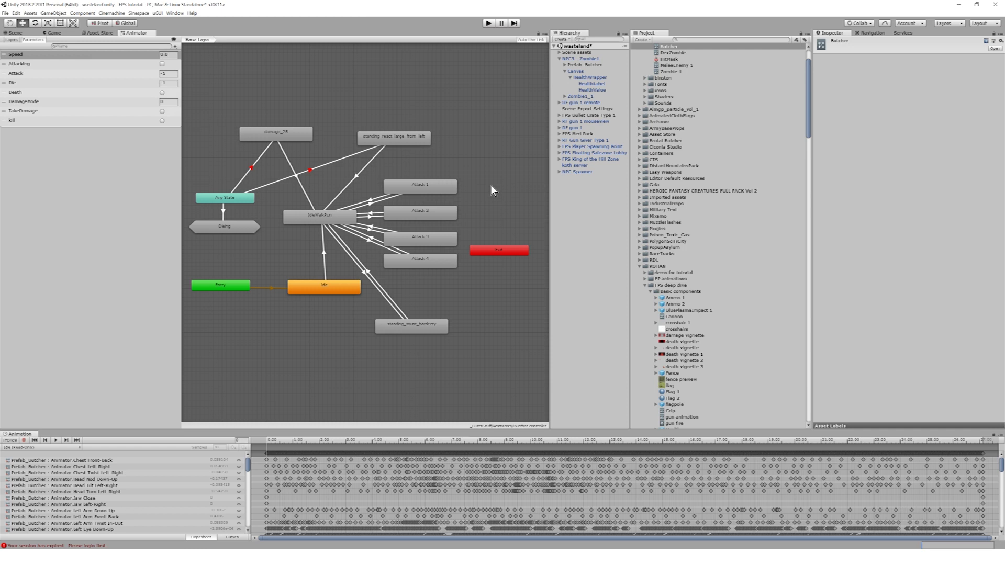
Examine the Attack 1 to Attack 4 states in the Butcher animator controller.
{"action": "left_click", "coordinate": [447, 190]}
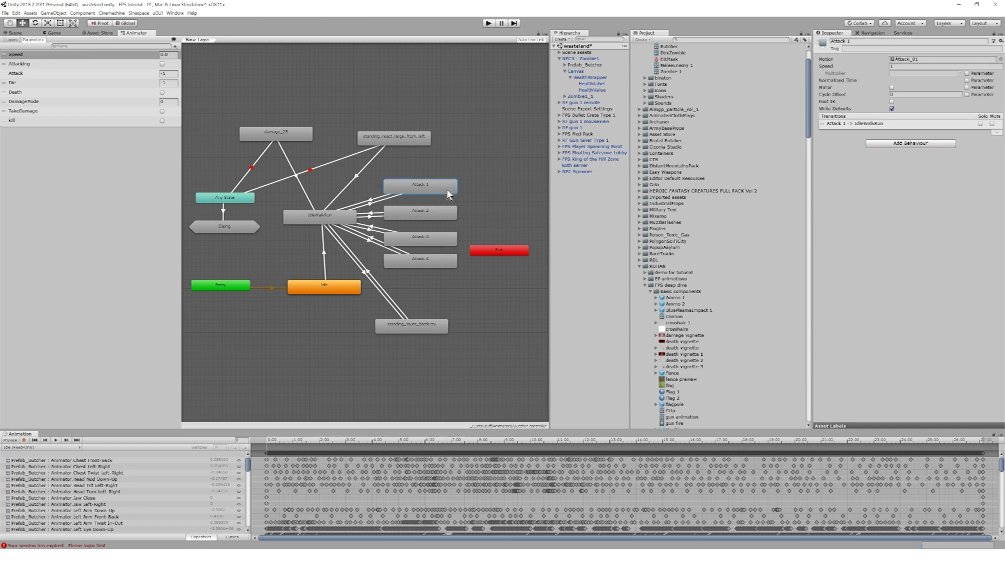
{"action": "left_click", "coordinate": [435, 215]}
{"action": "left_click", "coordinate": [435, 239]}
{"action": "left_click", "coordinate": [433, 264]}
{"action": "left_click_drag", "start_coordinate": [463, 287], "coordinate": [377, 228]}
Set the NPC3 - Zombie1 root's attackRange to 2.5 and meleeRange to 1.5, and rename the object Butcher NPC.
{"action": "left_click", "coordinate": [590, 59]}
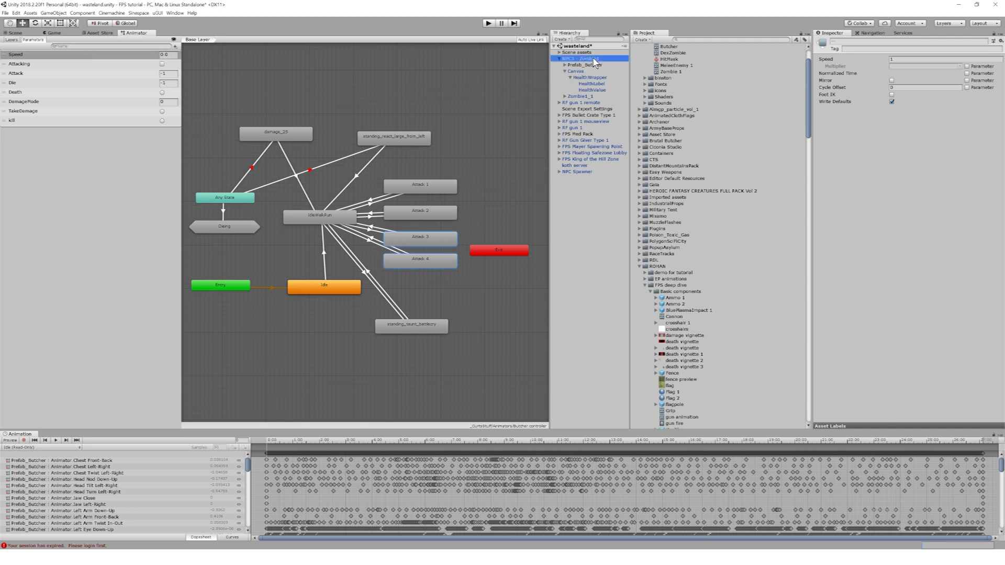
{"action": "left_click", "coordinate": [982, 110]}
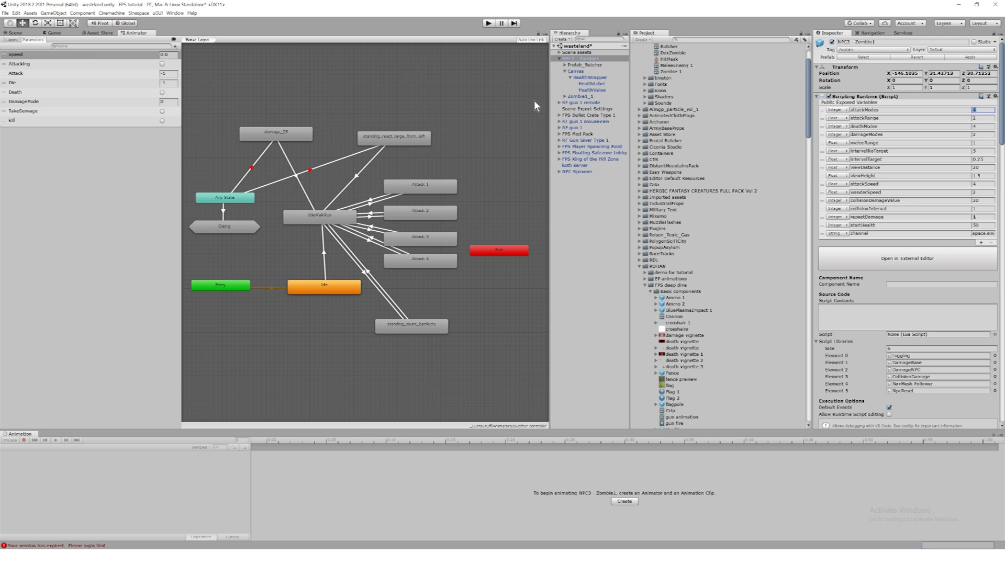
{"action": "left_click", "coordinate": [986, 118]}
{"action": "type", "text": ".5"}
{"action": "left_click", "coordinate": [989, 144]}
{"action": "left_click", "coordinate": [592, 59]}
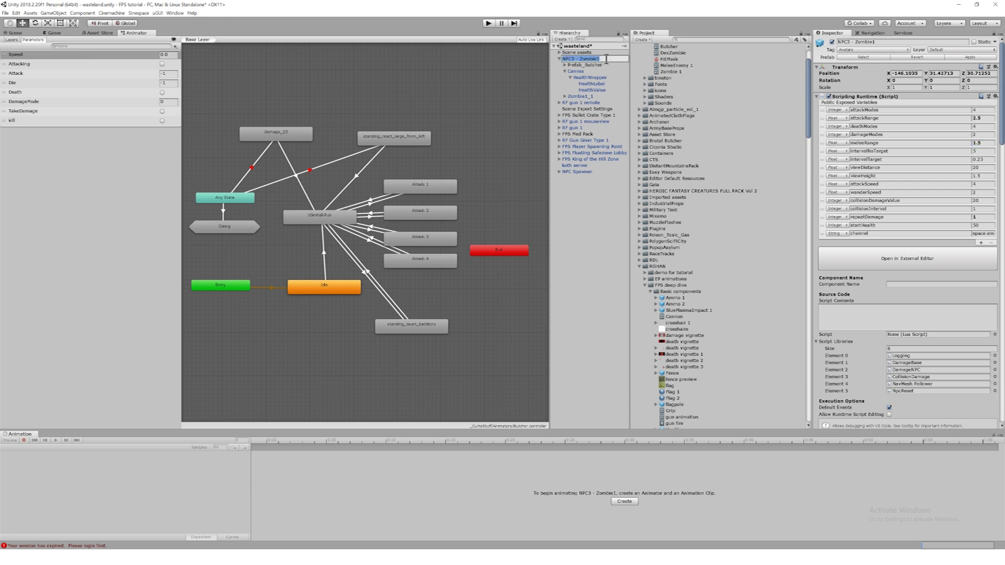
{"action": "type", "text": "Butcher NPC"}
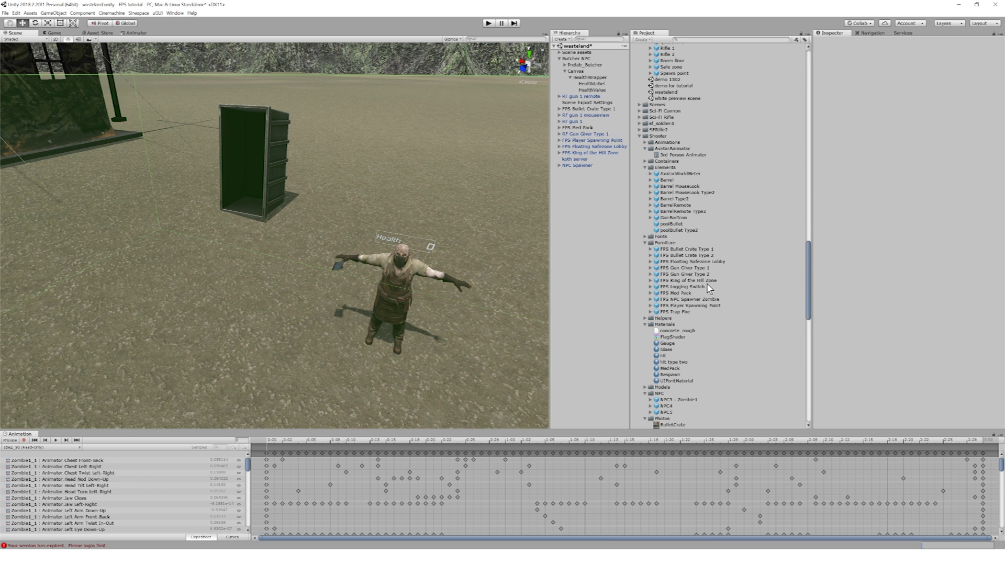
Place the FPS NPC Spawner Zombie prefab on the ground near the butcher and rename it FPS NPC Spawner Butcher.
{"action": "left_click_drag", "start_coordinate": [711, 300], "coordinate": [184, 294]}
{"action": "left_click", "coordinate": [610, 58]}
{"action": "key", "text": "F2"}
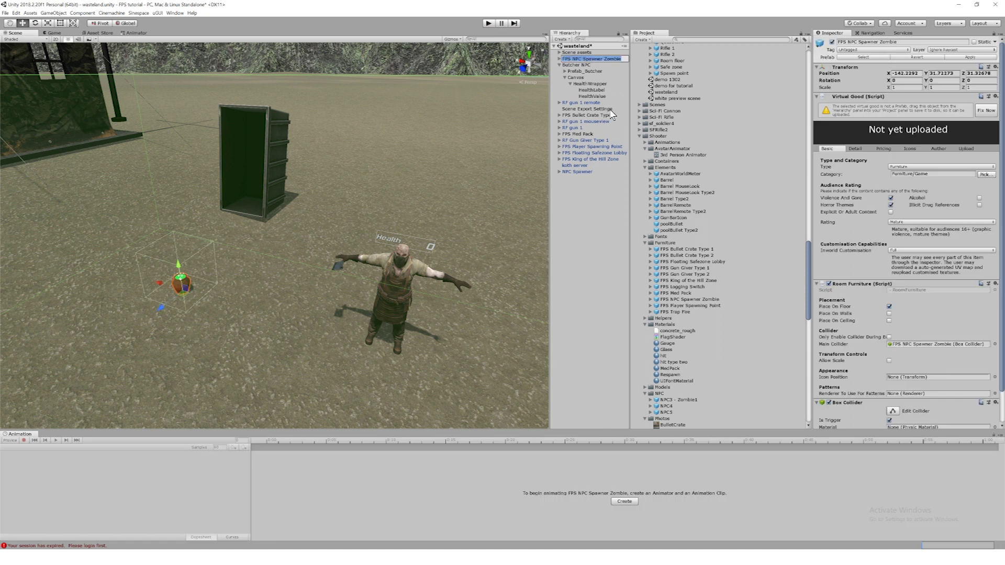
{"action": "key", "text": "Right"}
{"action": "key", "text": "ctrl+shift+Left"}
{"action": "type", "text": "Butcher"}
{"action": "key", "text": "Return"}
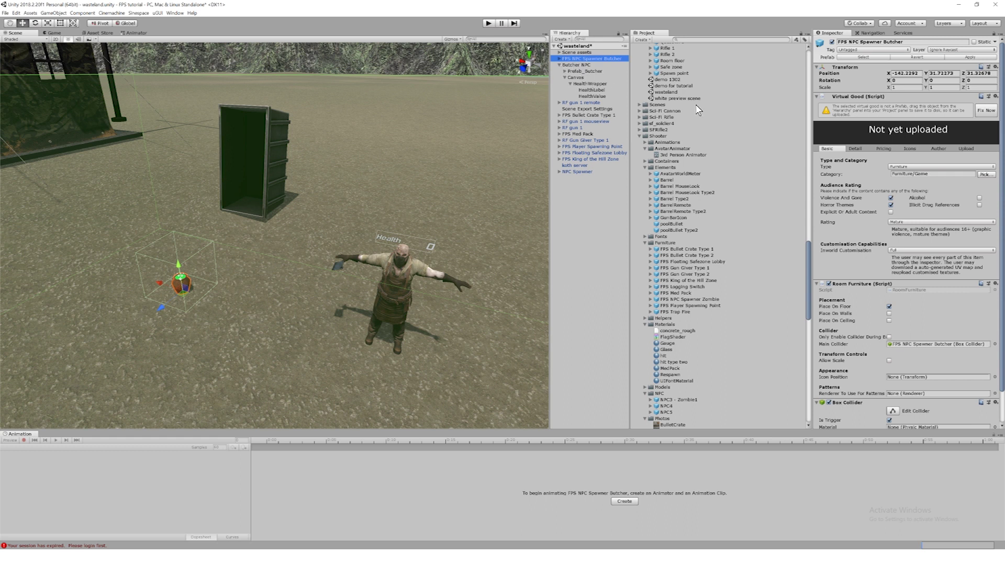
Expand FPS NPC Spawner Butcher, inspect its NPC Spawner child and check the parent's Inworld Customisation options.
{"action": "left_click", "coordinate": [560, 58]}
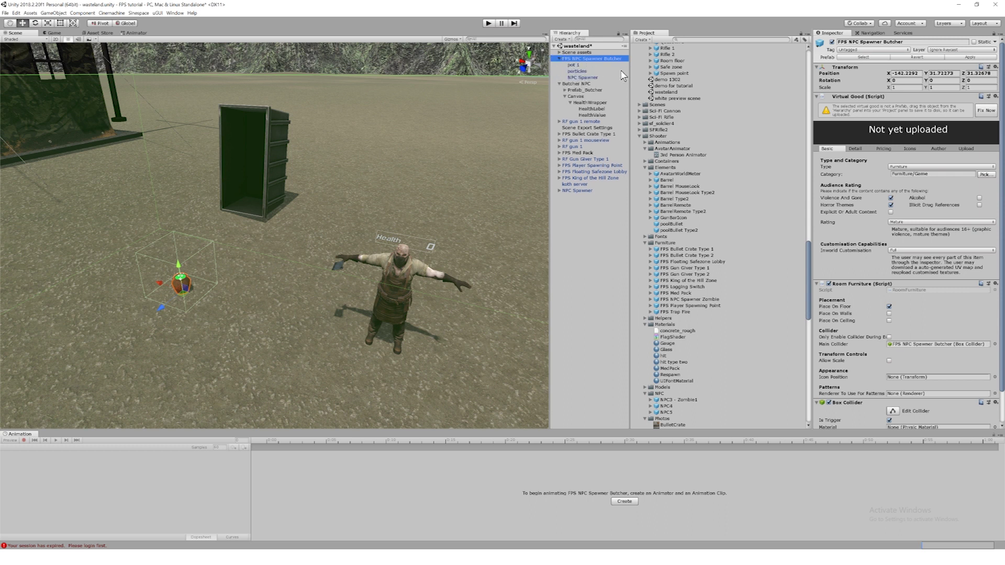
{"action": "left_click", "coordinate": [584, 76]}
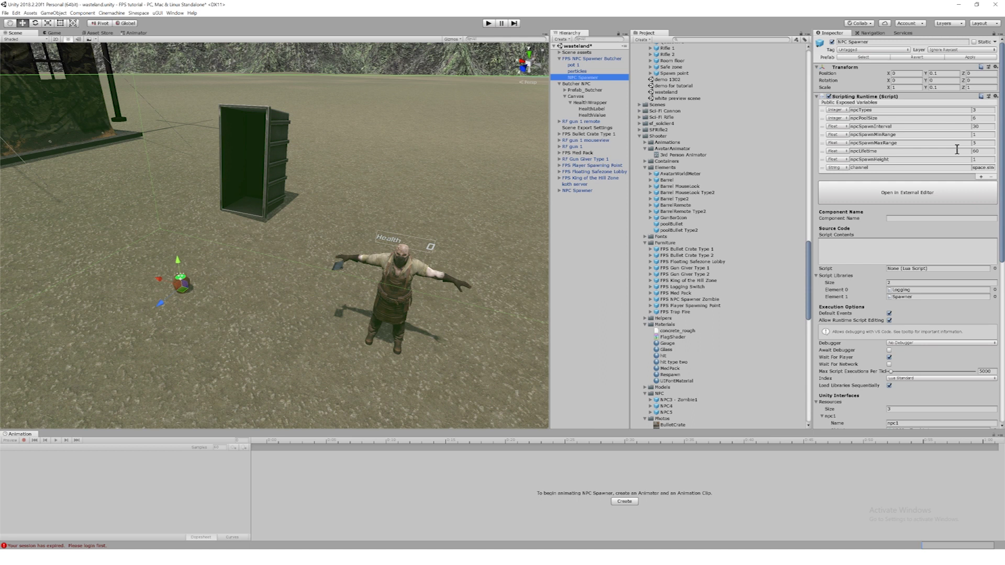
{"action": "left_click", "coordinate": [616, 59]}
{"action": "left_click", "coordinate": [917, 250]}
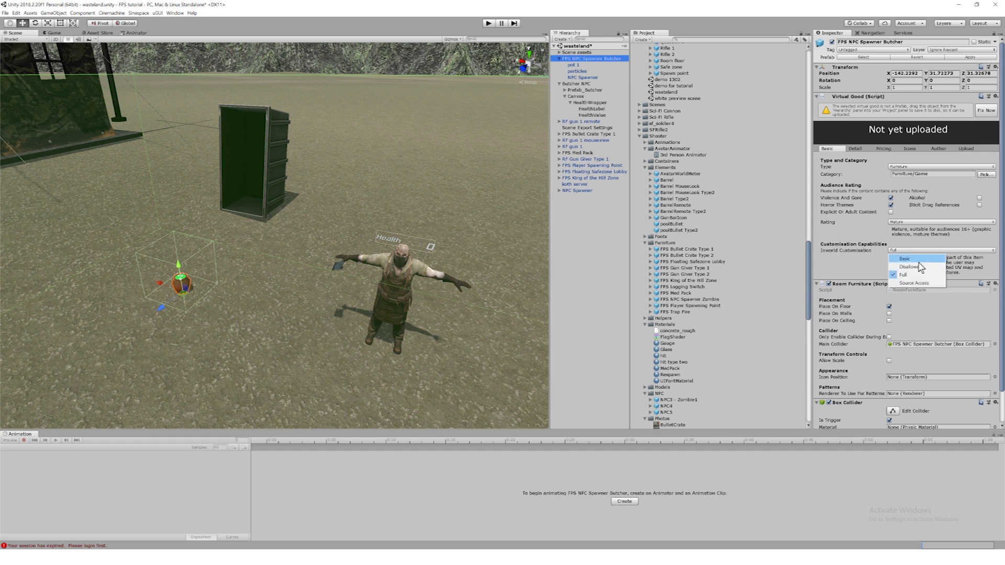
{"action": "left_click", "coordinate": [856, 239]}
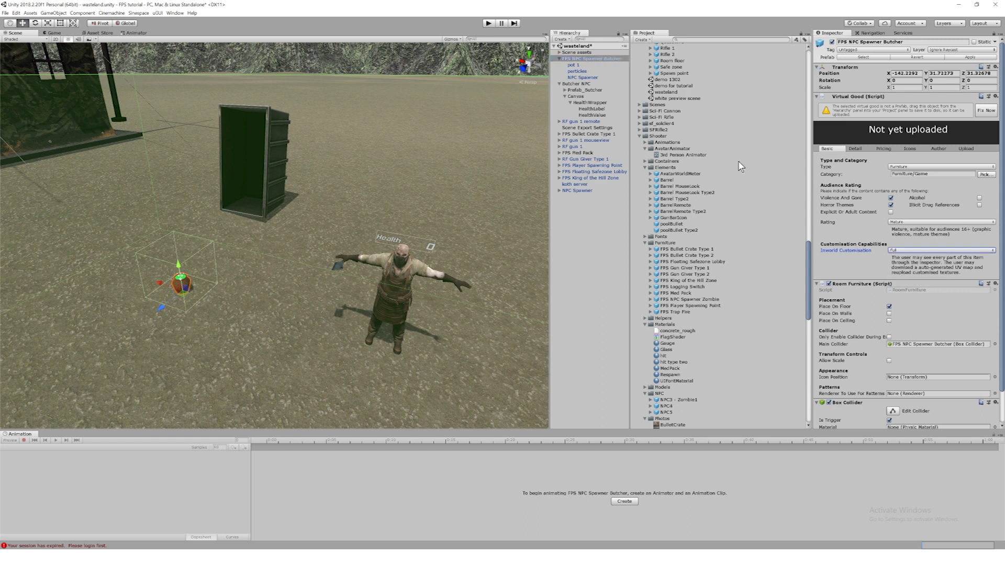
Return to the NPC Spawner child and examine its npcTypes variable.
{"action": "left_click", "coordinate": [589, 77]}
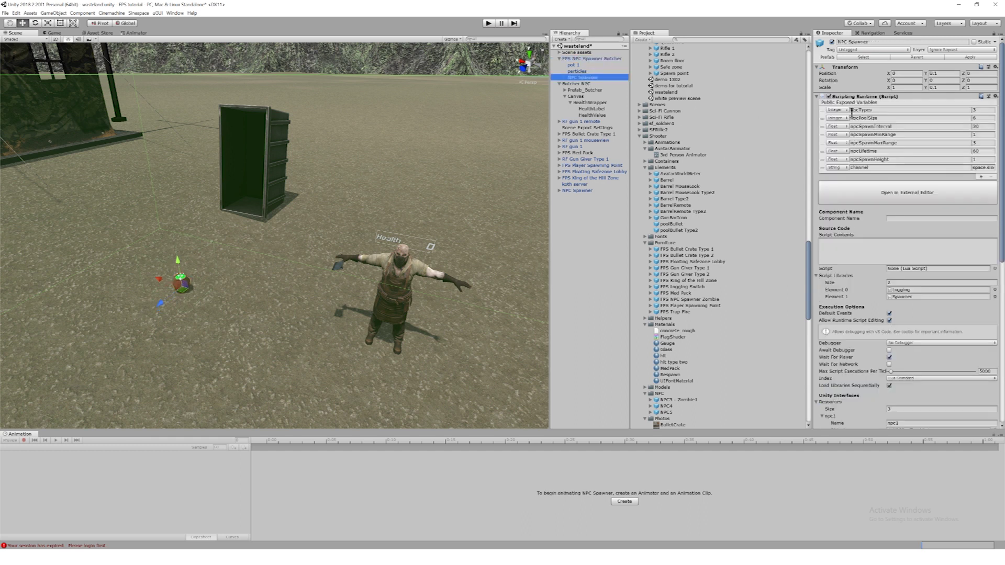
{"action": "left_click", "coordinate": [890, 110]}
{"action": "left_click", "coordinate": [987, 110]}
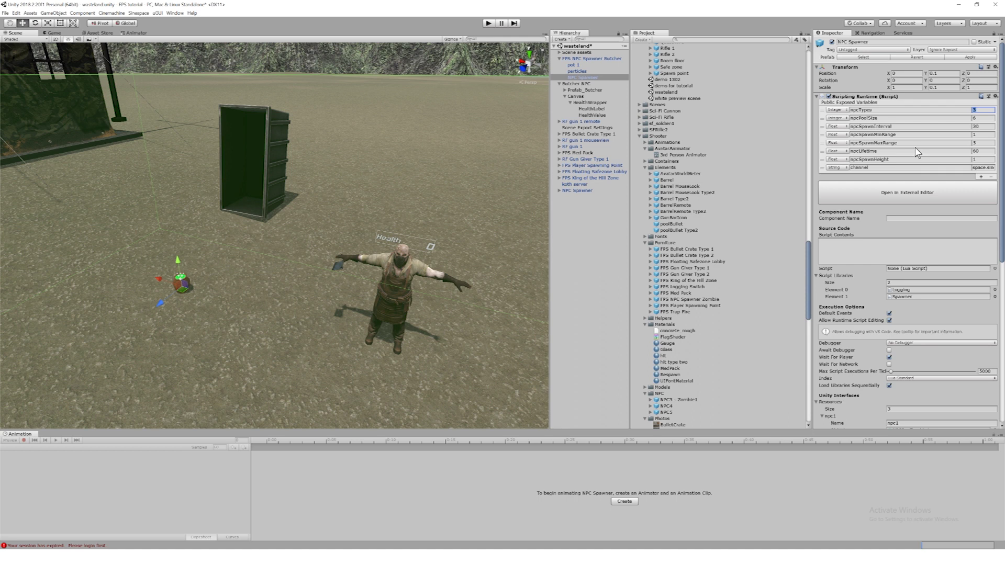
Compare the NPC Spawner's npcTypes variable with the npc1, npc2 and npc3 entries in its Resources list.
{"action": "scroll", "coordinate": [913, 154], "scroll_direction": "down", "scroll_amount": 5}
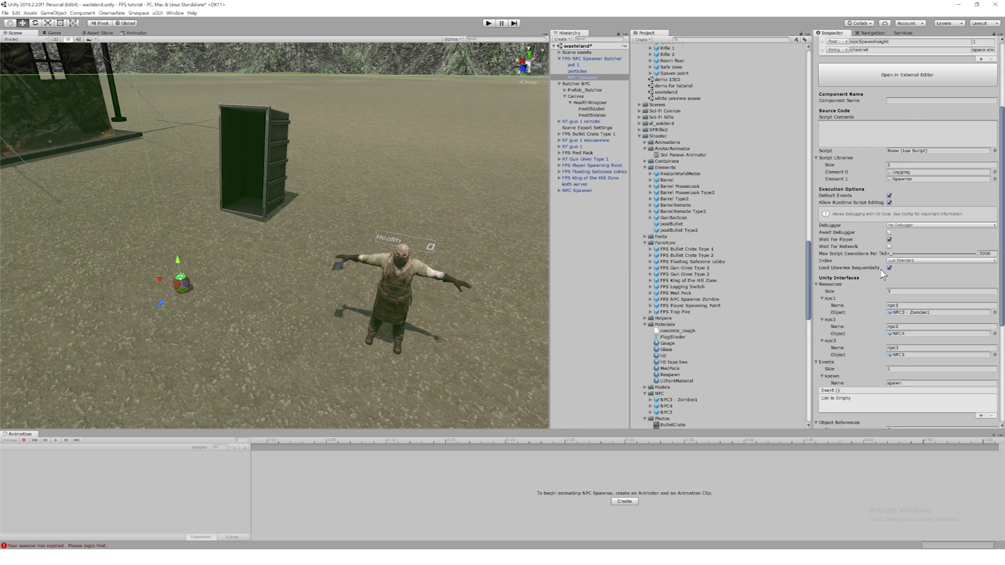
{"action": "scroll", "coordinate": [958, 293], "scroll_direction": "up", "scroll_amount": 5}
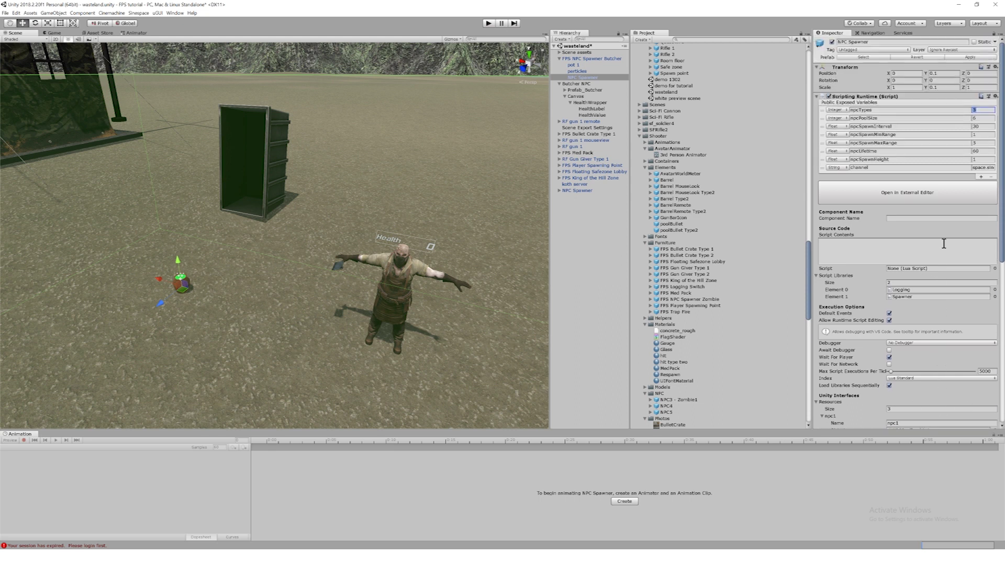
{"action": "type", "text": "1"}
{"action": "key", "text": "shift+Tab"}
{"action": "left_click", "coordinate": [980, 110]}
{"action": "type", "text": "3"}
{"action": "scroll", "coordinate": [915, 153], "scroll_direction": "down", "scroll_amount": 5}
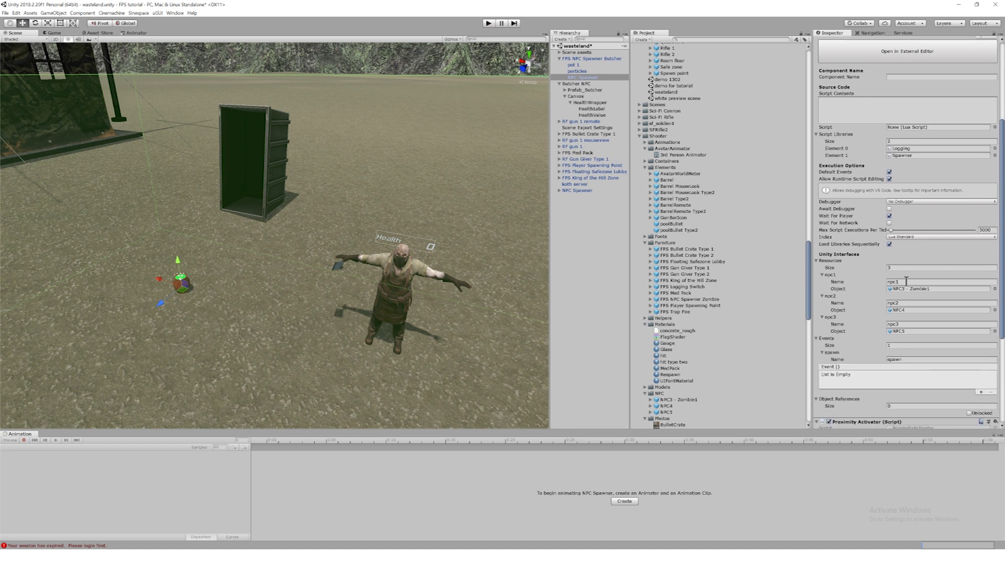
{"action": "left_click", "coordinate": [916, 282]}
{"action": "scroll", "coordinate": [925, 280], "scroll_direction": "up", "scroll_amount": 5}
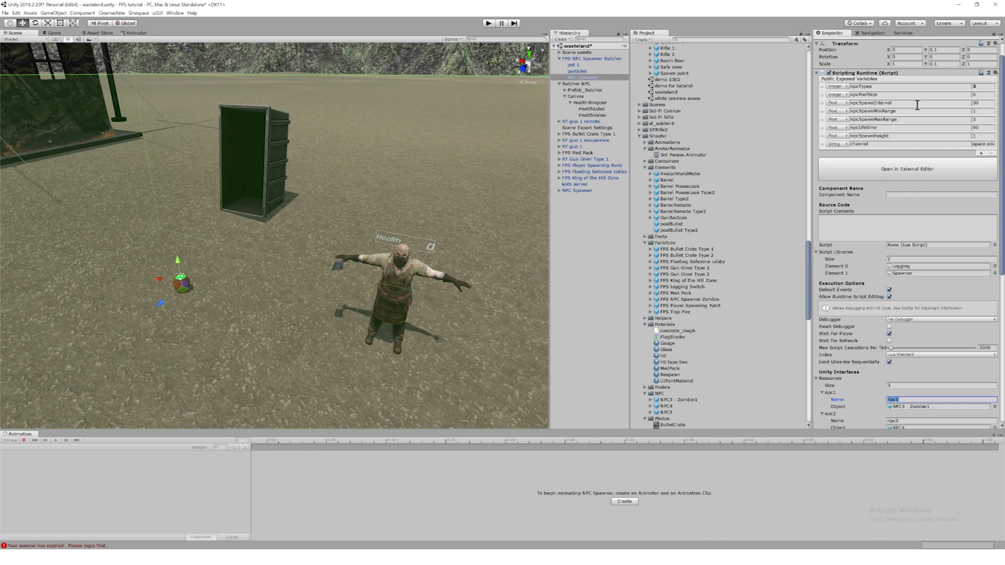
Examine the NPC Spawner's npcTypes, npcPoolSize, npcSpawnInterval and npcLifetime variables.
{"action": "left_click", "coordinate": [983, 96]}
{"action": "left_click", "coordinate": [981, 125]}
{"action": "left_click", "coordinate": [980, 128]}
{"action": "left_click", "coordinate": [983, 97]}
{"action": "left_click", "coordinate": [985, 86]}
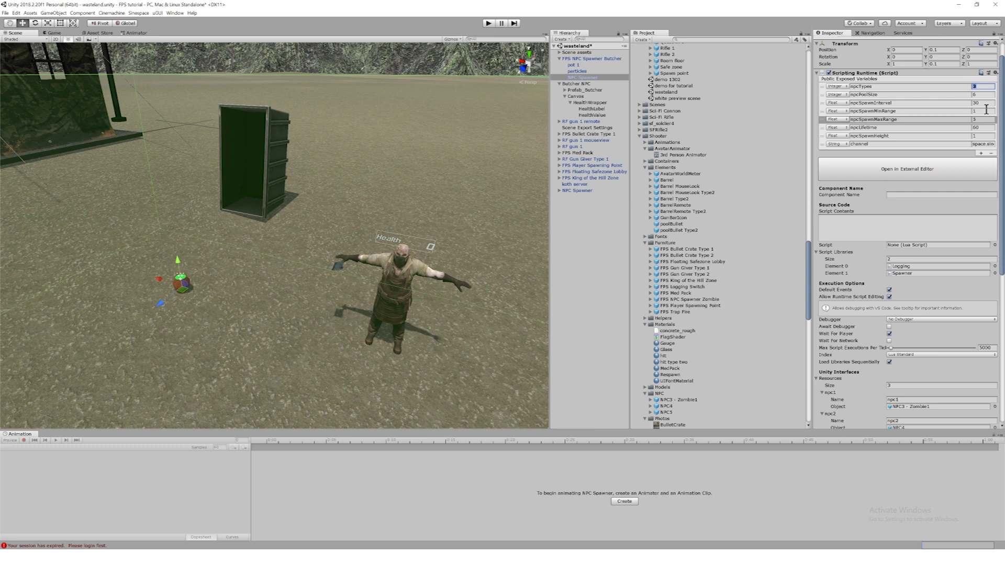
{"action": "left_click", "coordinate": [984, 128]}
{"action": "left_click", "coordinate": [984, 103]}
{"action": "left_click", "coordinate": [986, 86]}
{"action": "left_click", "coordinate": [985, 96]}
{"action": "left_click", "coordinate": [984, 95]}
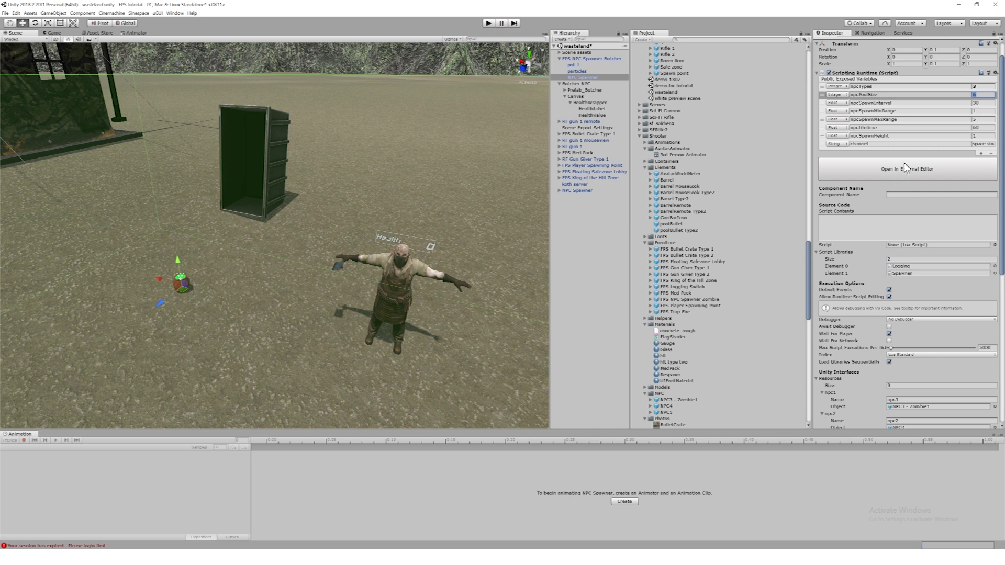
Set the NPC Spawner's npcSpawnMinRange to 0.1 and npcSpawnMaxRange to 0.2.
{"action": "left_click", "coordinate": [983, 119]}
{"action": "left_click", "coordinate": [985, 112]}
{"action": "type", "text": "0.1"}
{"action": "key", "text": "Tab"}
{"action": "key", "text": "Tab"}
{"action": "key", "text": "Tab"}
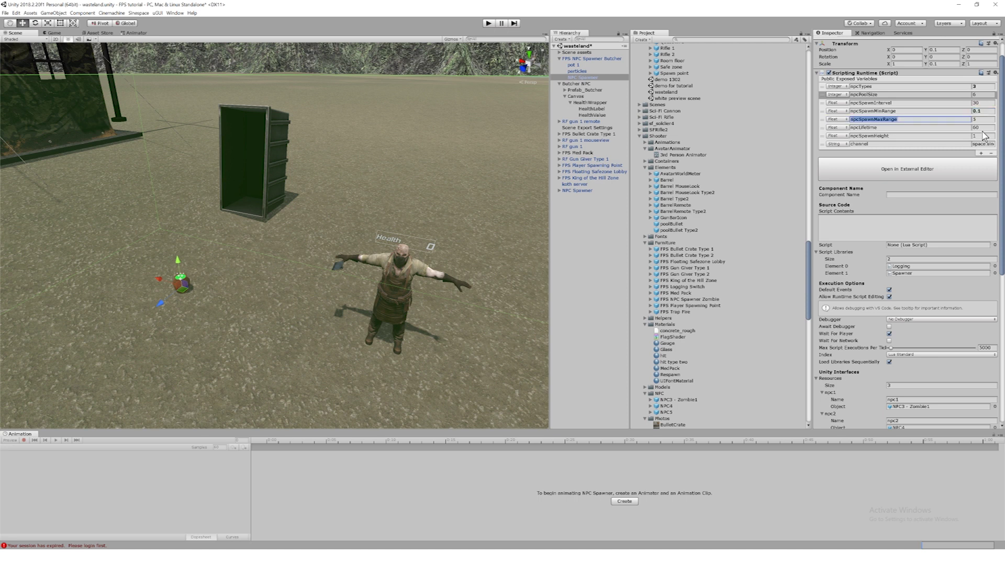
{"action": "type", "text": "0.2"}
{"action": "key", "text": "Tab"}
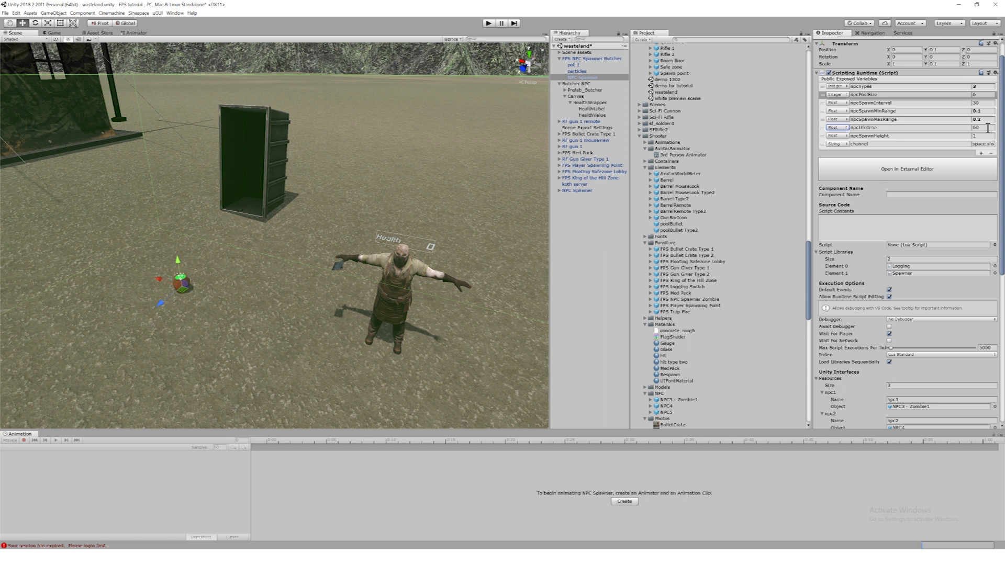
{"action": "left_click", "coordinate": [988, 128]}
{"action": "left_click", "coordinate": [988, 129]}
Reduce the NPC Spawner's Resources list to size 1 and set npcTypes to 1.
{"action": "scroll", "coordinate": [931, 210], "scroll_direction": "down", "scroll_amount": 5}
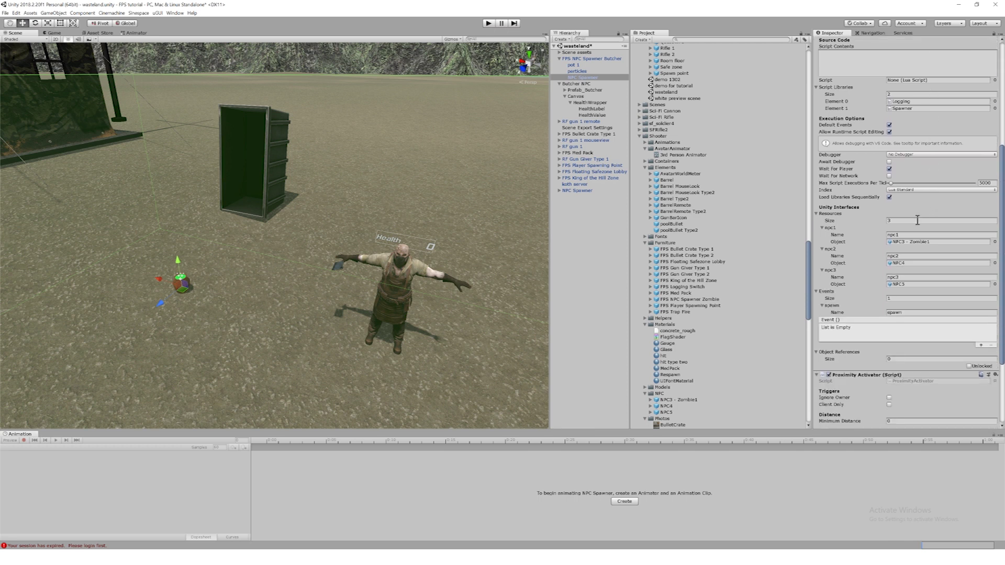
{"action": "left_click", "coordinate": [920, 241]}
{"action": "left_click", "coordinate": [916, 232]}
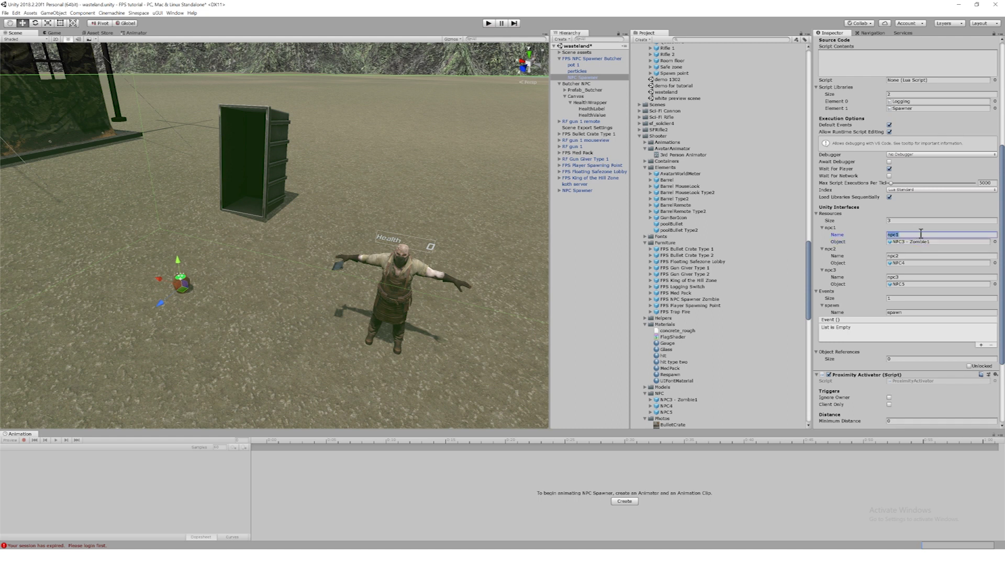
{"action": "left_click", "coordinate": [902, 256]}
{"action": "left_click", "coordinate": [916, 277]}
{"action": "left_click", "coordinate": [912, 221]}
{"action": "type", "text": "1"}
{"action": "key", "text": "Tab"}
{"action": "scroll", "coordinate": [943, 188], "scroll_direction": "up", "scroll_amount": 3}
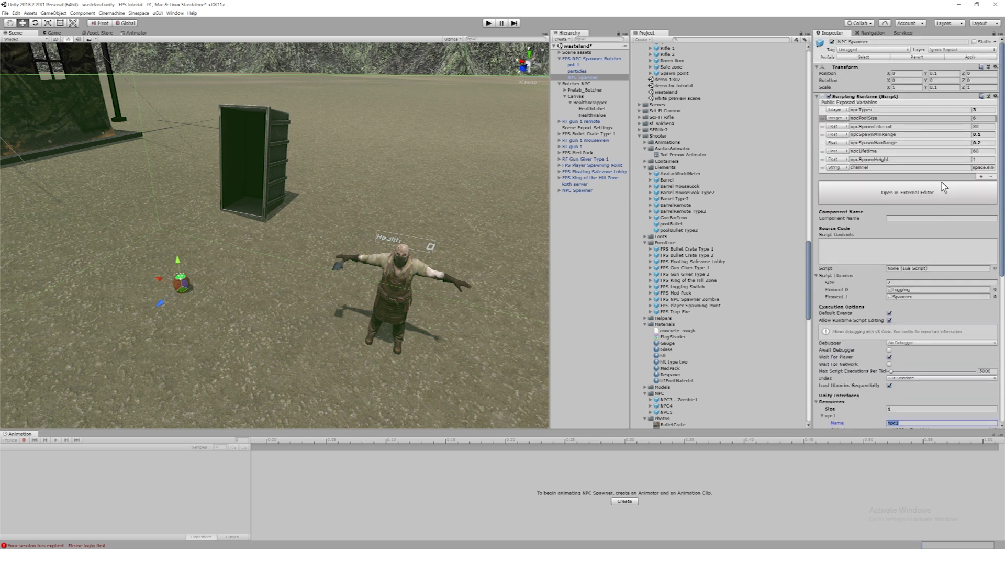
{"action": "left_click", "coordinate": [983, 110]}
{"action": "type", "text": "1"}
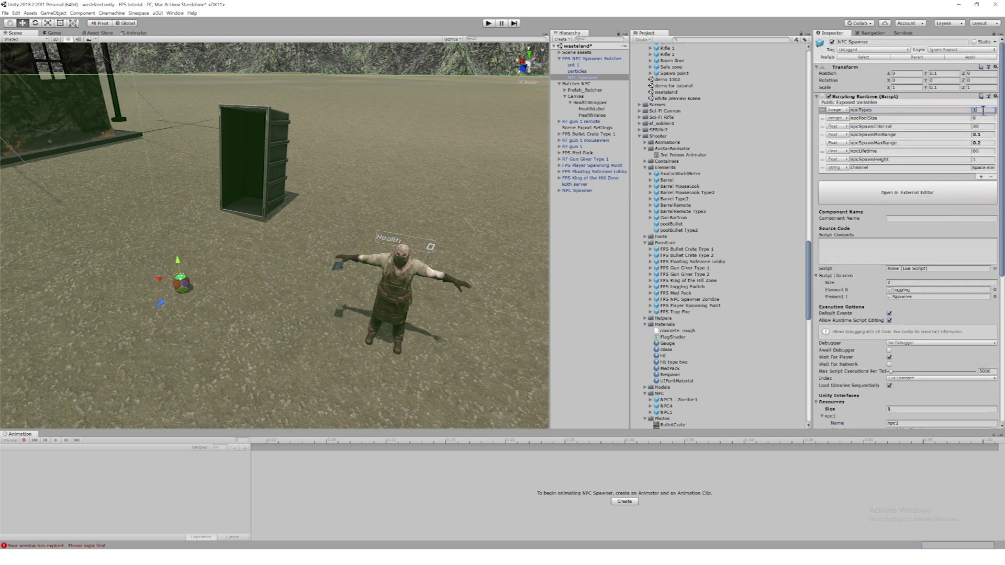
Assign the Butcher NPC prefab from the Tutorial versions folder as the npc1 resource object and select the parent FPS NPC Spawner Butcher.
{"action": "scroll", "coordinate": [918, 220], "scroll_direction": "down", "scroll_amount": 3}
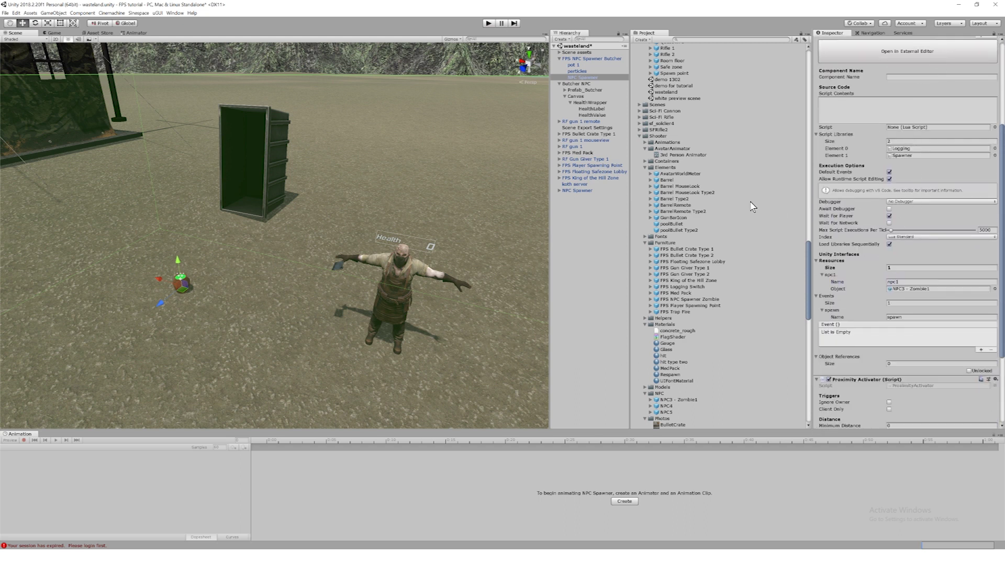
{"action": "scroll", "coordinate": [733, 202], "scroll_direction": "up", "scroll_amount": 10}
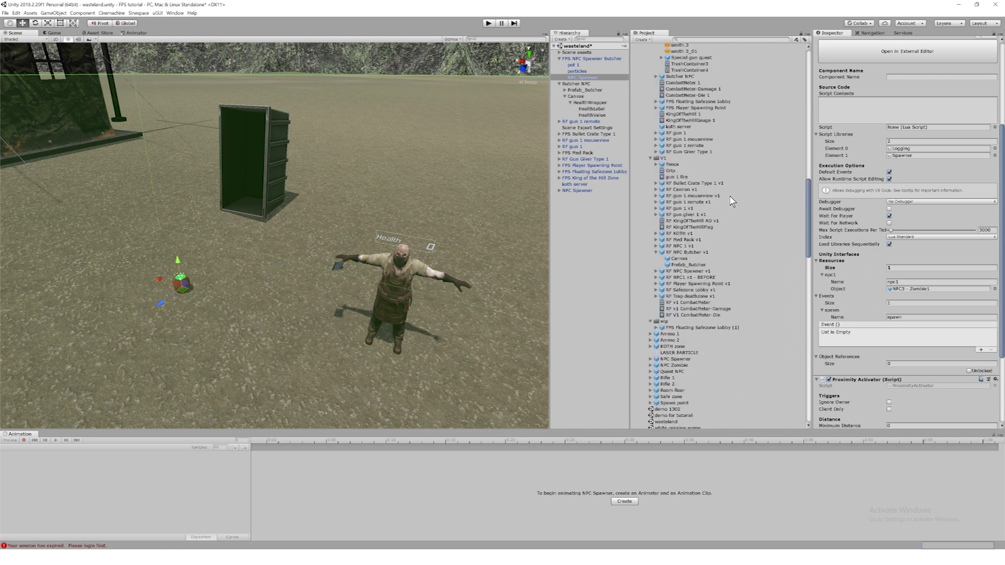
{"action": "scroll", "coordinate": [732, 202], "scroll_direction": "up", "scroll_amount": 6}
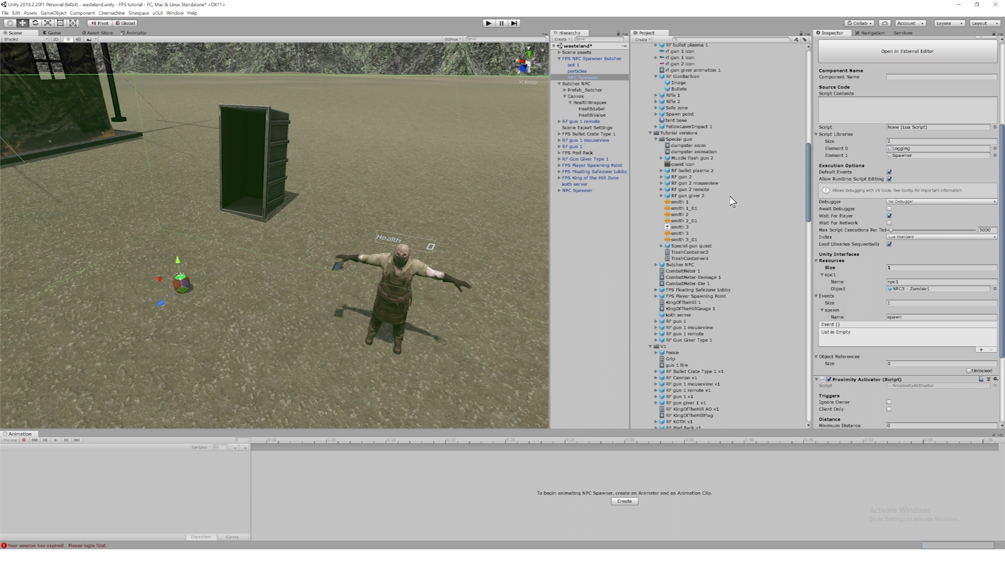
{"action": "left_click_drag", "start_coordinate": [692, 265], "coordinate": [923, 295]}
{"action": "scroll", "coordinate": [858, 280], "scroll_direction": "down", "scroll_amount": 2}
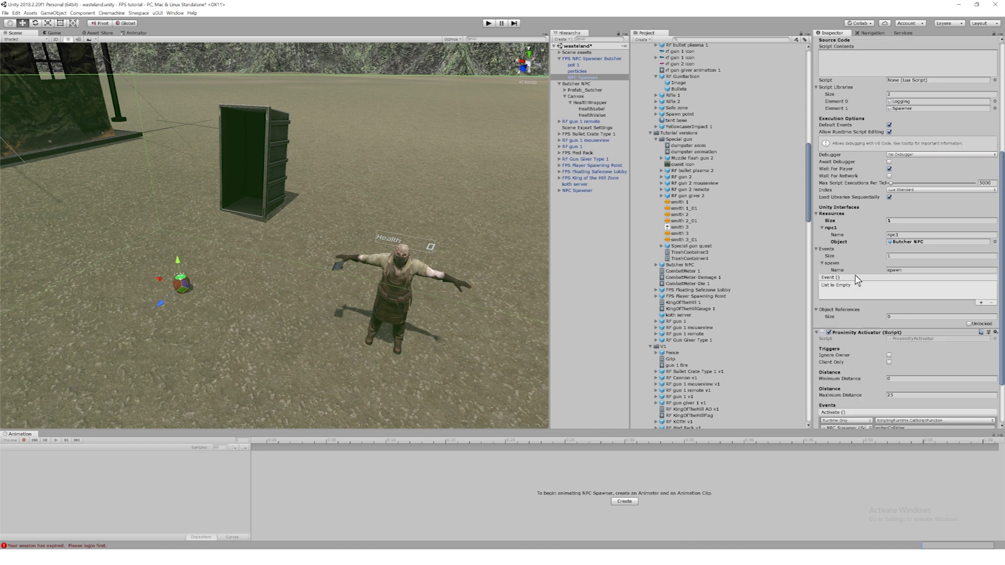
{"action": "scroll", "coordinate": [857, 281], "scroll_direction": "down", "scroll_amount": 1}
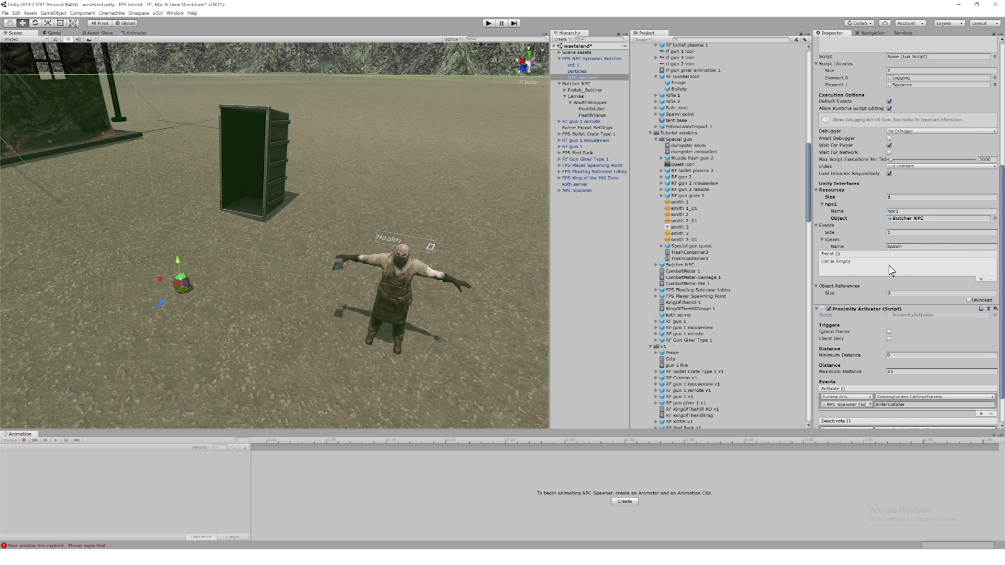
{"action": "left_click", "coordinate": [605, 58]}
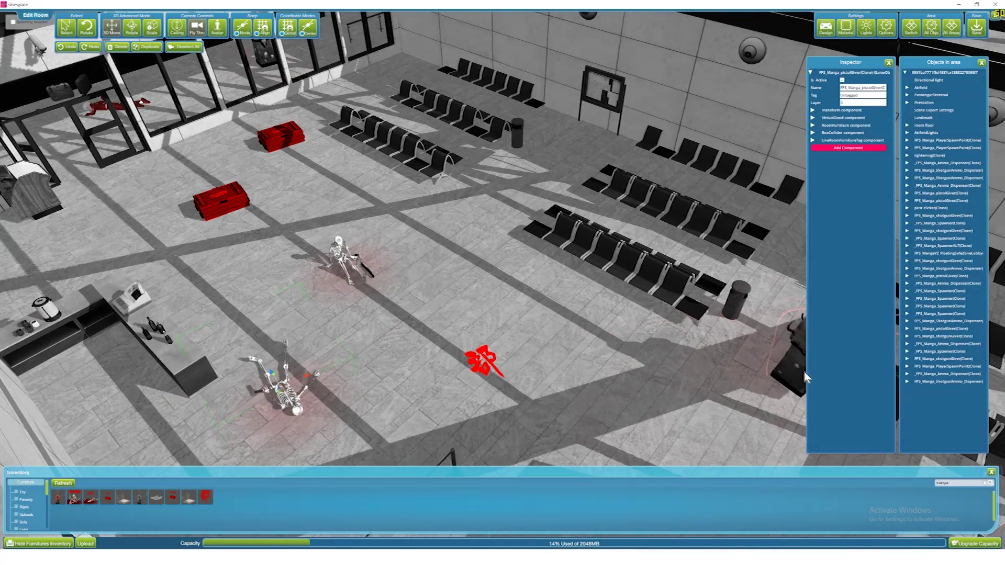
{"action": "left_click_drag", "start_coordinate": [805, 376], "coordinate": [557, 150]}
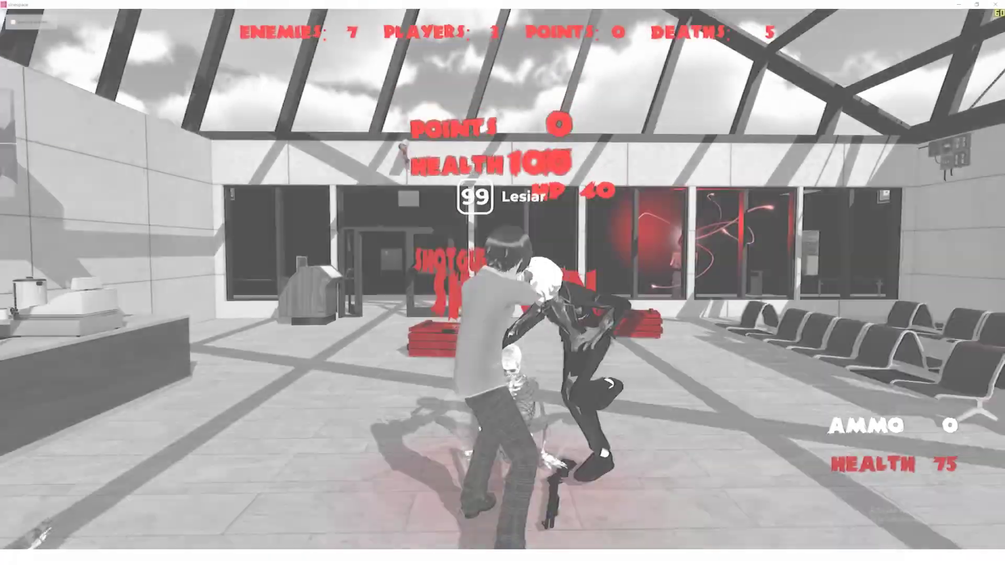
{"action": "key", "text": "w"}
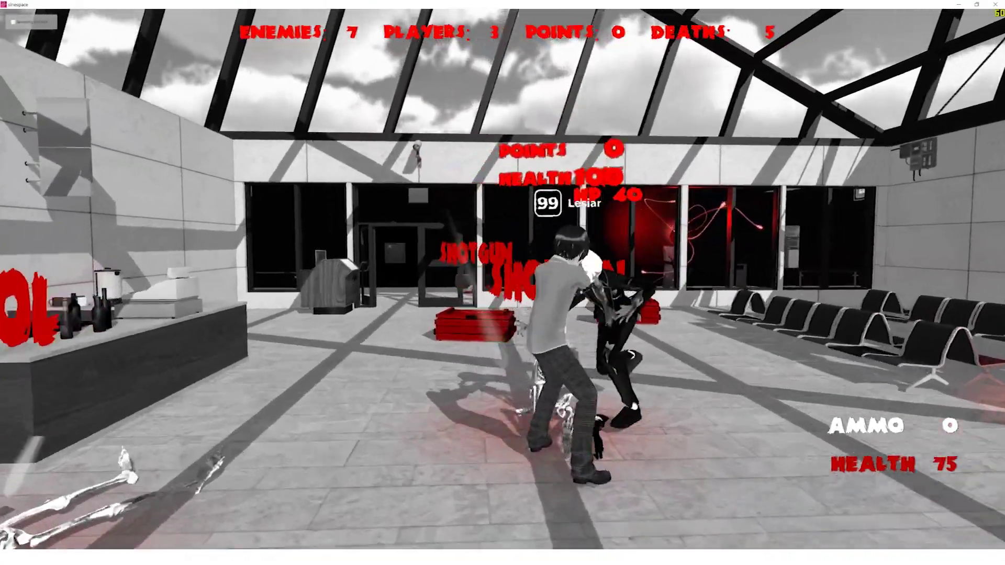
{"action": "key", "text": "w"}
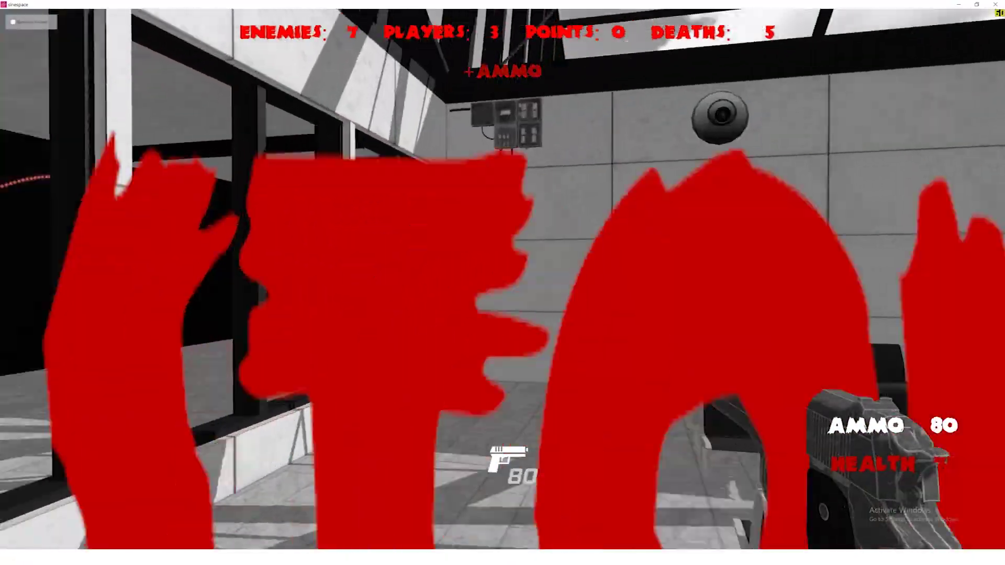
{"action": "key", "text": "w"}
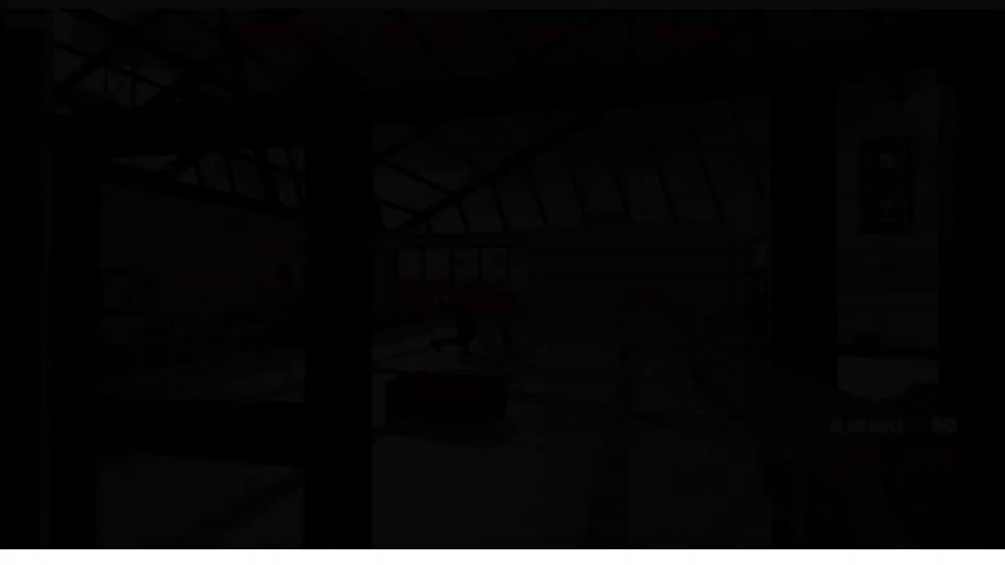
{"action": "left_click", "coordinate": [502, 283]}
{"action": "left_click", "coordinate": [503, 282]}
{"action": "left_click", "coordinate": [503, 283]}
{"action": "left_click", "coordinate": [502, 282]}
{"action": "left_click", "coordinate": [503, 283]}
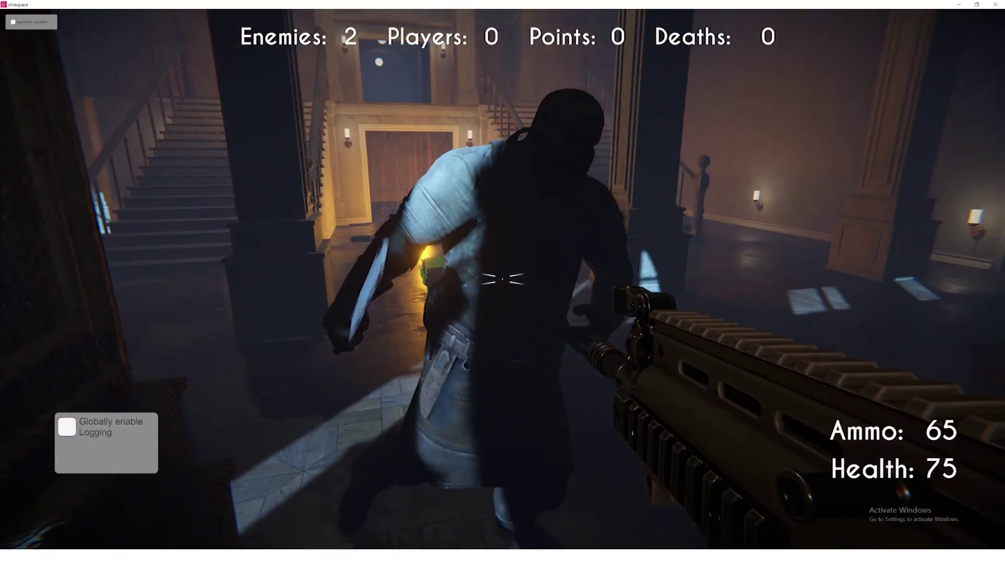